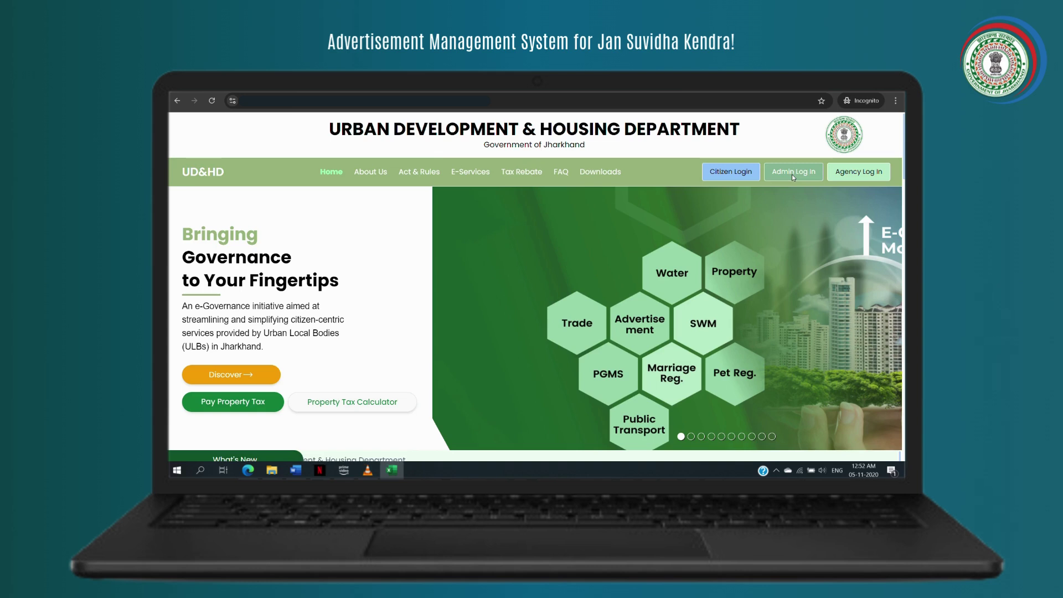
- Open the administrator login and choose the Advertisement module
{"action": "left_click", "coordinate": [793, 172]}
{"action": "left_click", "coordinate": [792, 174]}
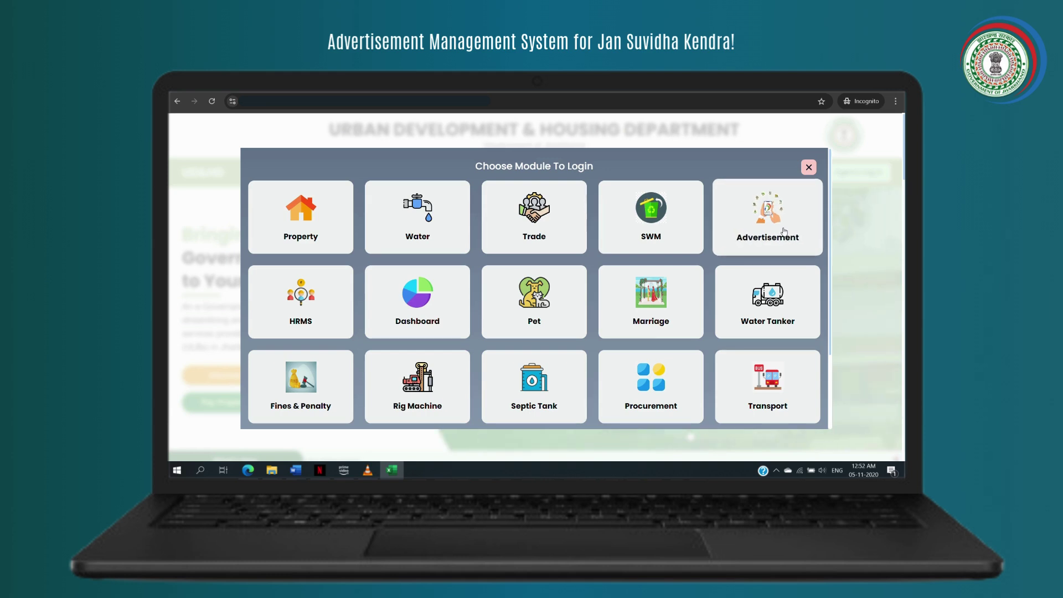
{"action": "left_click", "coordinate": [784, 232]}
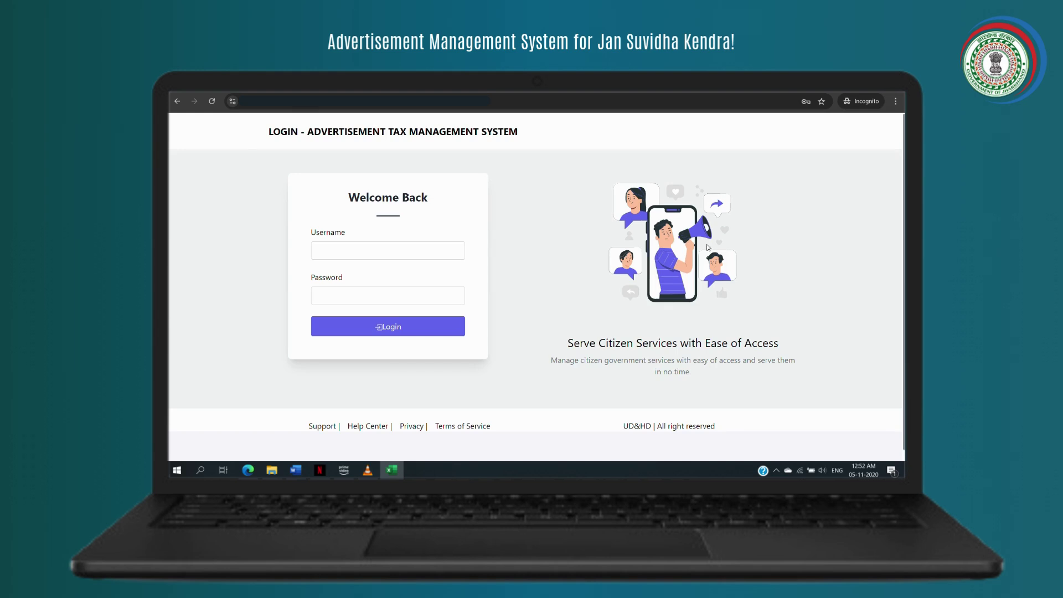
- Log in with the browser's saved operator username and password
{"action": "left_click", "coordinate": [333, 252]}
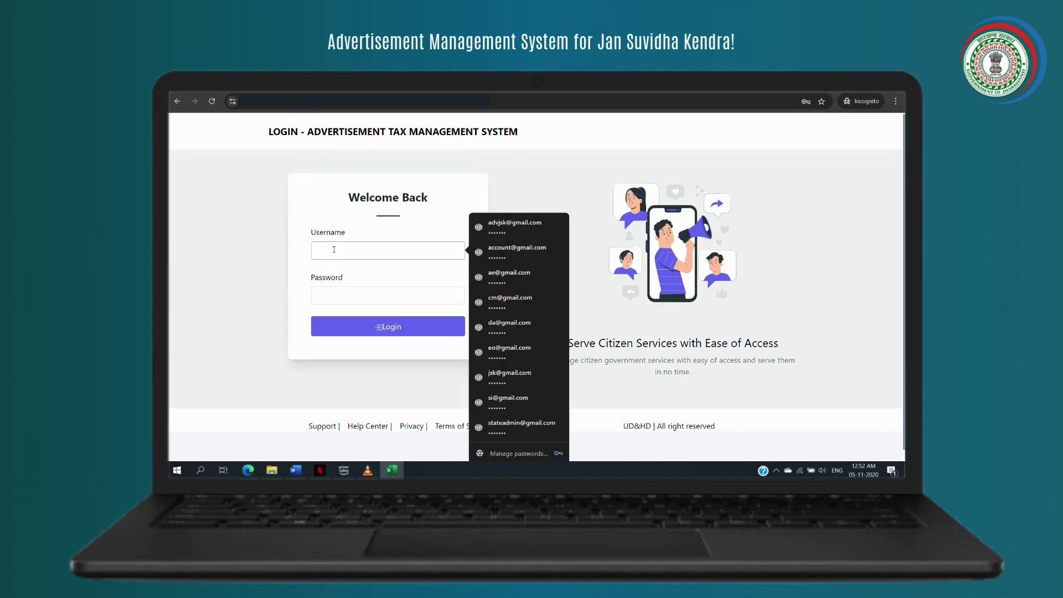
{"action": "left_click", "coordinate": [485, 264]}
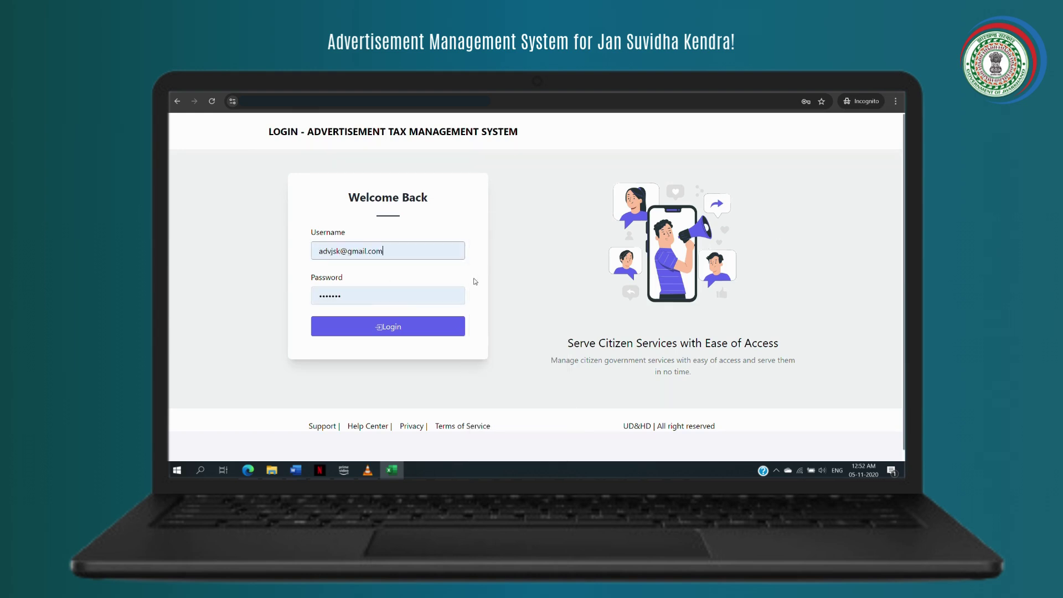
{"action": "left_click", "coordinate": [407, 332]}
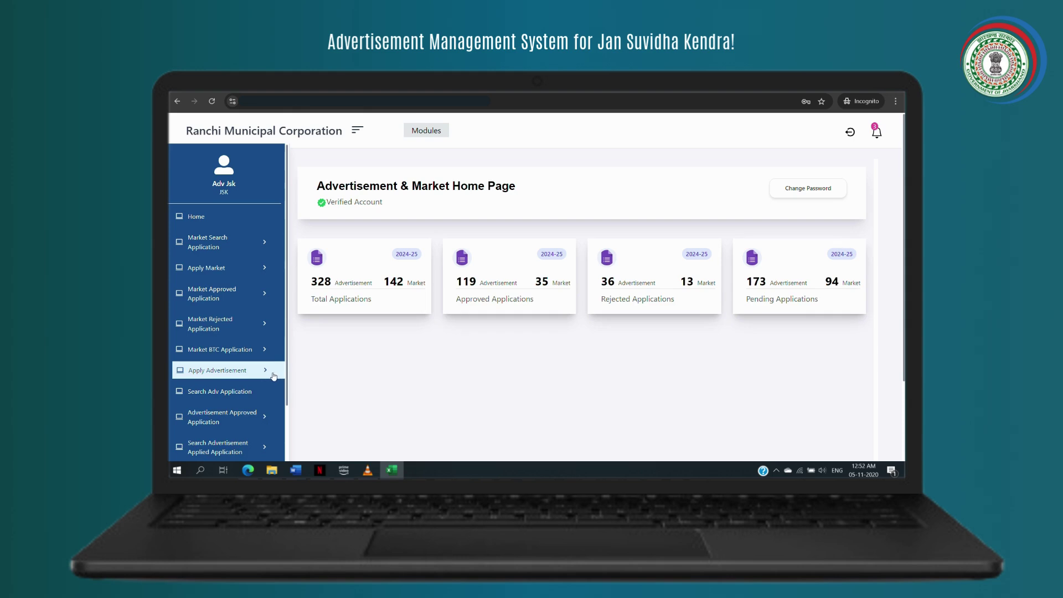
- Expand Apply Advertisement in the sidebar to list the application types, including Private Land
{"action": "left_click", "coordinate": [273, 377]}
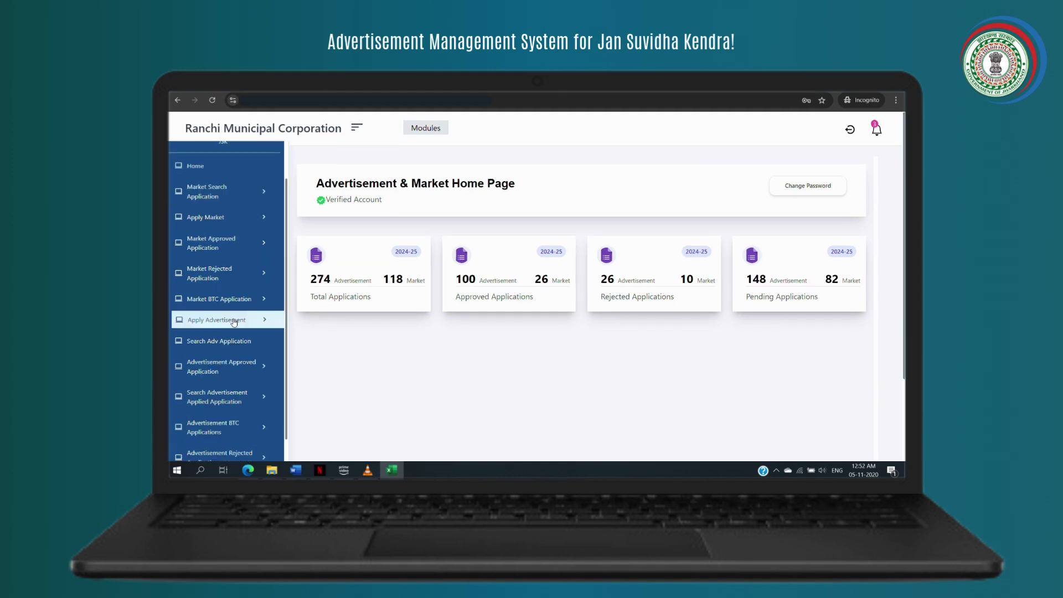
{"action": "left_click", "coordinate": [234, 323]}
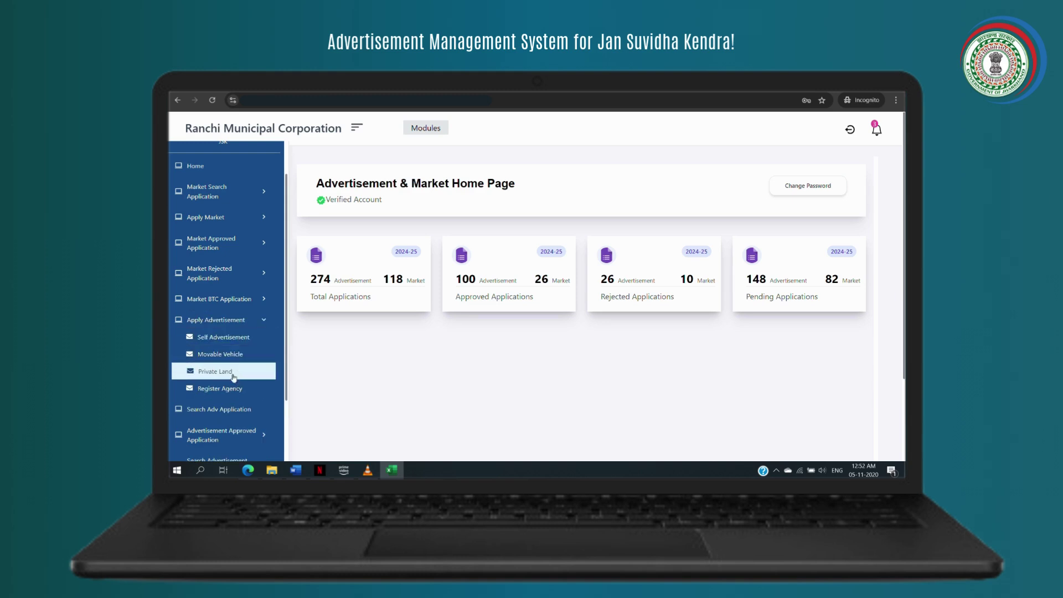
- Open the Private Land form and set the licence period from 10/17/2024 to 10/31/2024
{"action": "left_click", "coordinate": [231, 374]}
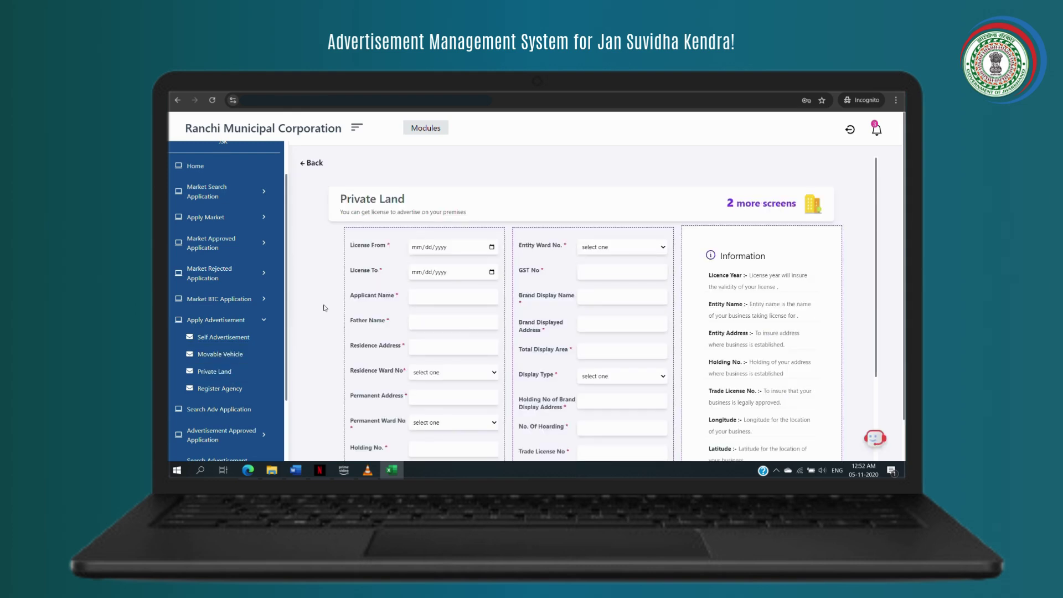
{"action": "scroll", "coordinate": [377, 267], "scroll_direction": "down", "scroll_amount": 1}
{"action": "scroll", "coordinate": [377, 267], "scroll_direction": "down", "scroll_amount": 2}
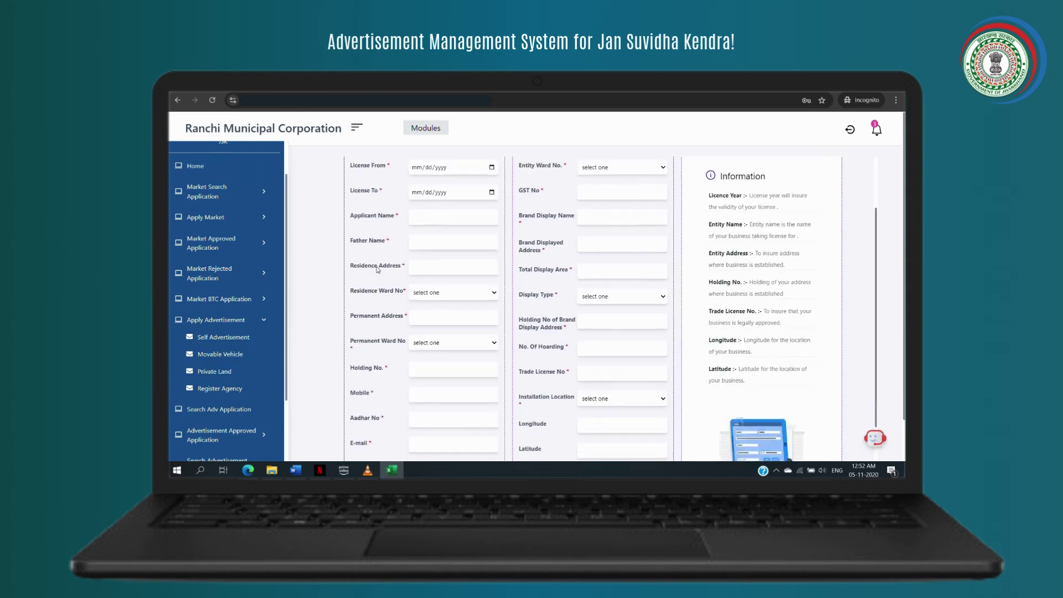
{"action": "scroll", "coordinate": [377, 270], "scroll_direction": "down", "scroll_amount": 1}
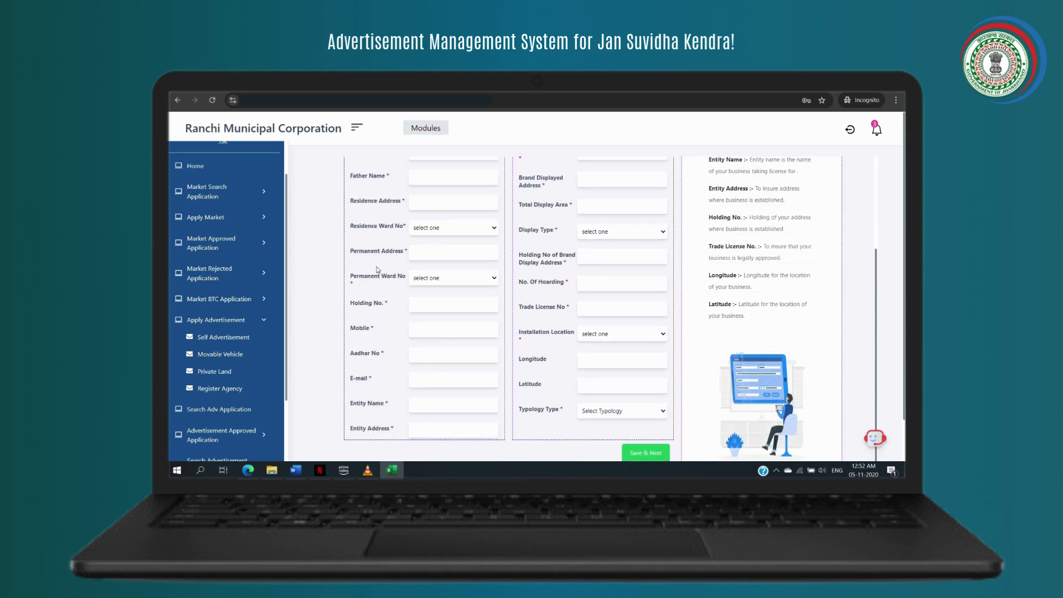
{"action": "scroll", "coordinate": [377, 270], "scroll_direction": "up", "scroll_amount": 2}
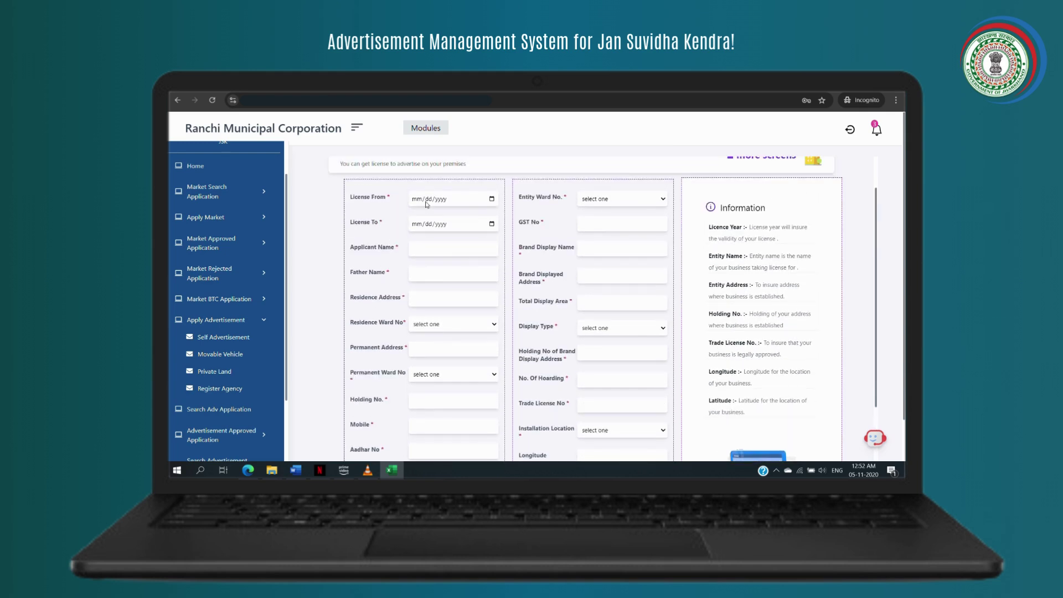
{"action": "left_click", "coordinate": [491, 199]}
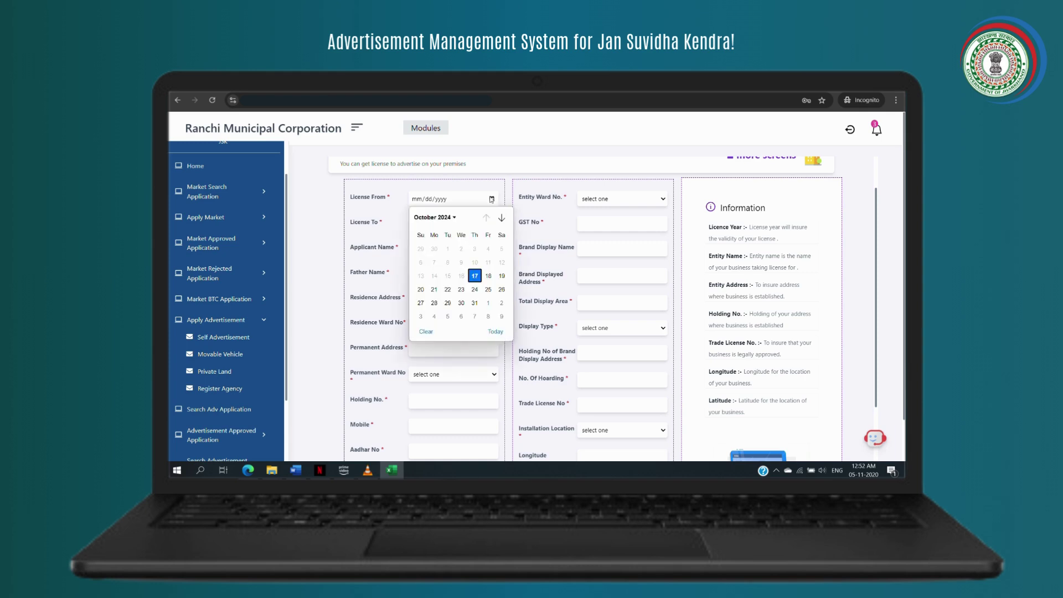
{"action": "left_click", "coordinate": [475, 276]}
{"action": "left_click", "coordinate": [491, 224]}
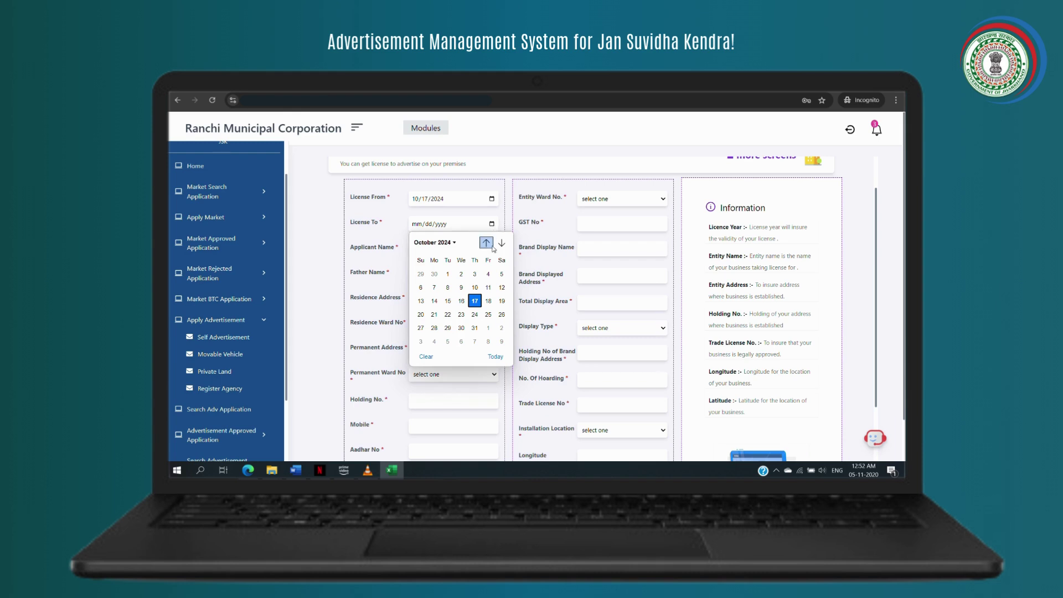
{"action": "left_click", "coordinate": [475, 327]}
- Enter the applicant's and father's names, with residence address Ranchi in ward 7
{"action": "left_click", "coordinate": [476, 249]}
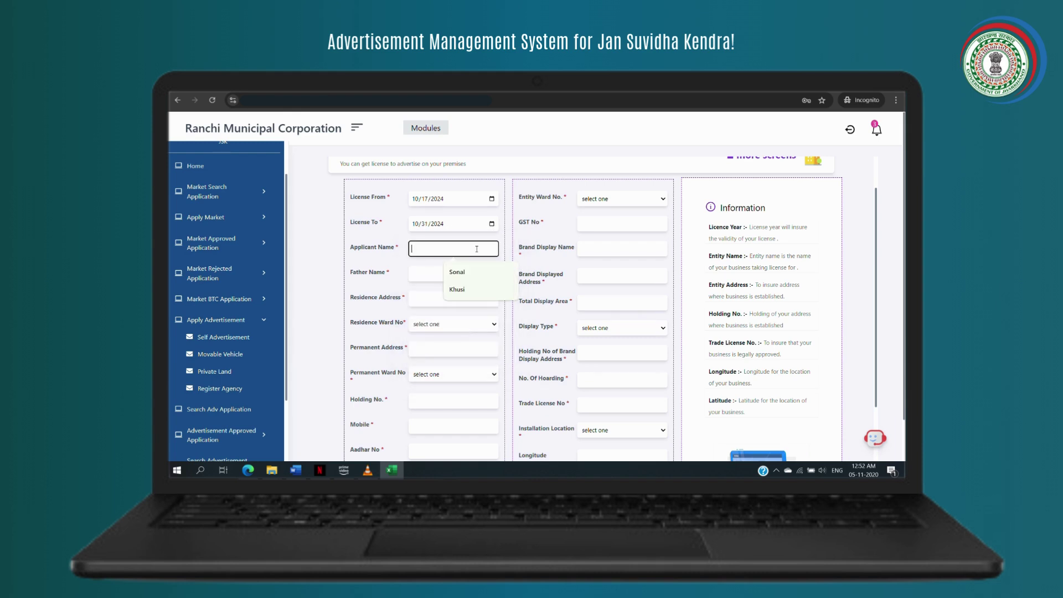
{"action": "type", "text": "Raghu"}
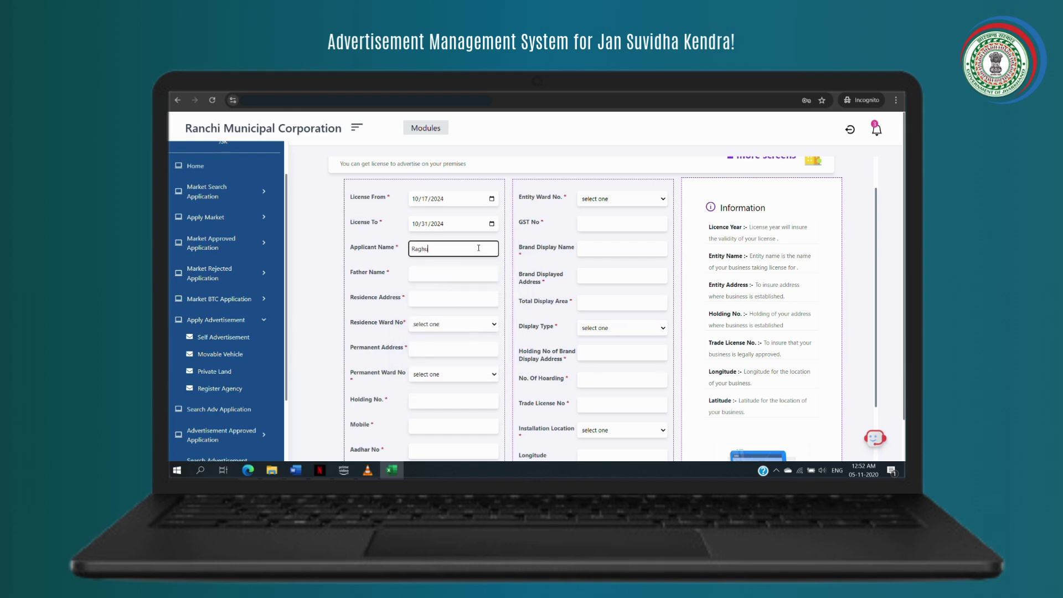
{"action": "left_click", "coordinate": [470, 271]}
{"action": "type", "text": "Mohan"}
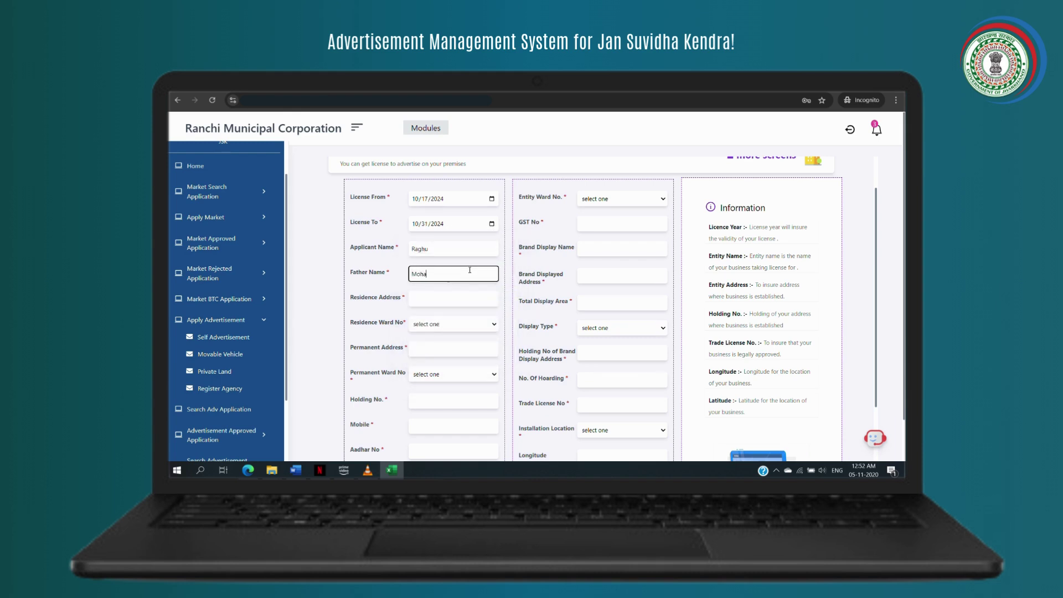
{"action": "left_click", "coordinate": [452, 299]}
{"action": "type", "text": "Ranchi"}
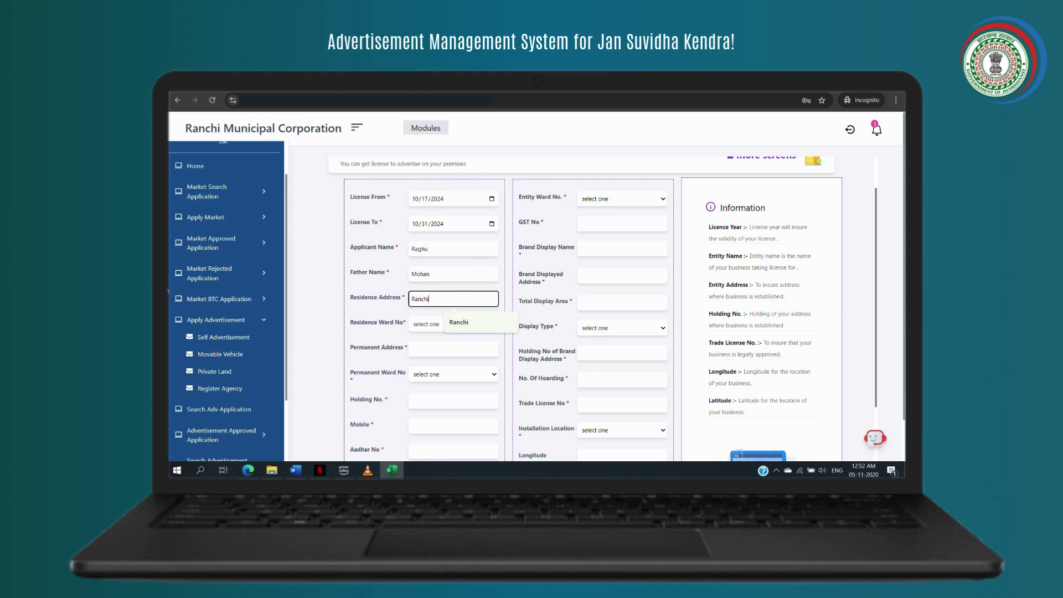
{"action": "left_click", "coordinate": [420, 327]}
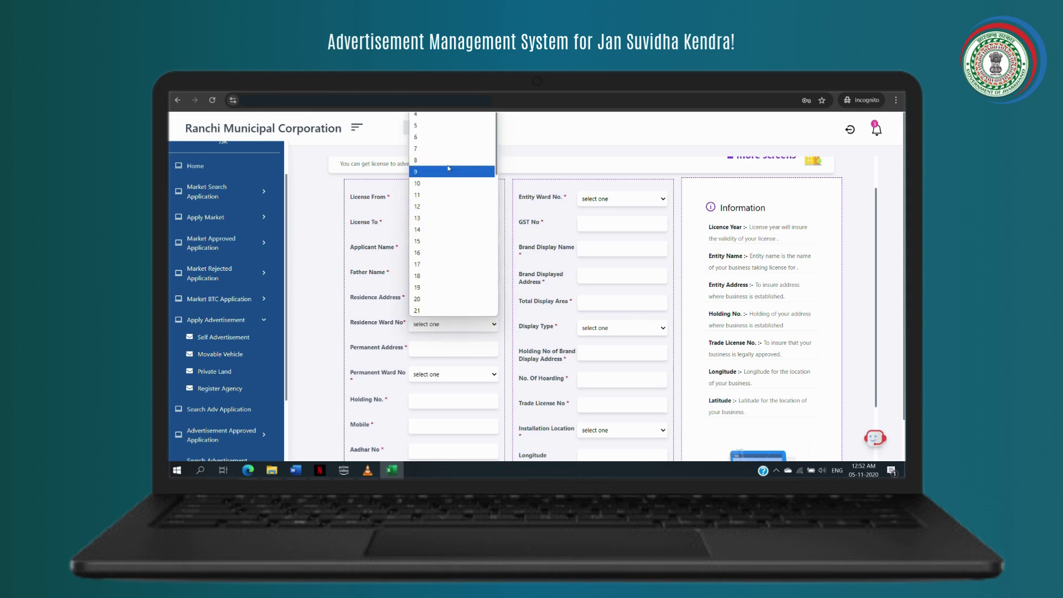
{"action": "left_click", "coordinate": [432, 172]}
- Set permanent address Ranchi, ward 7, holding number 456123, and the applicant's mobile number
{"action": "left_click", "coordinate": [439, 355]}
{"action": "type", "text": "Ranchi"}
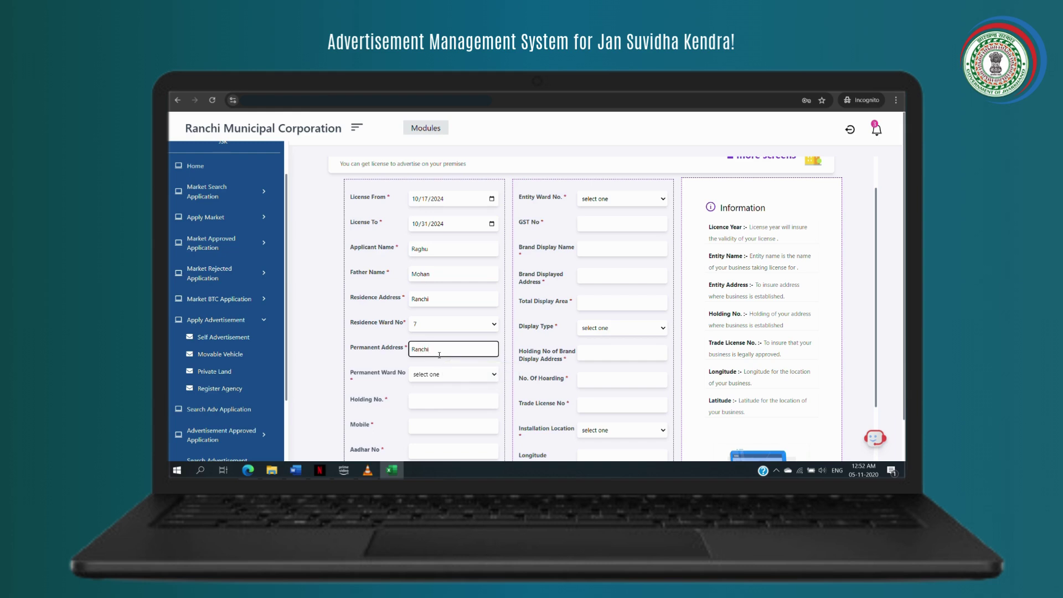
{"action": "left_click", "coordinate": [437, 376]}
{"action": "key", "text": "7"}
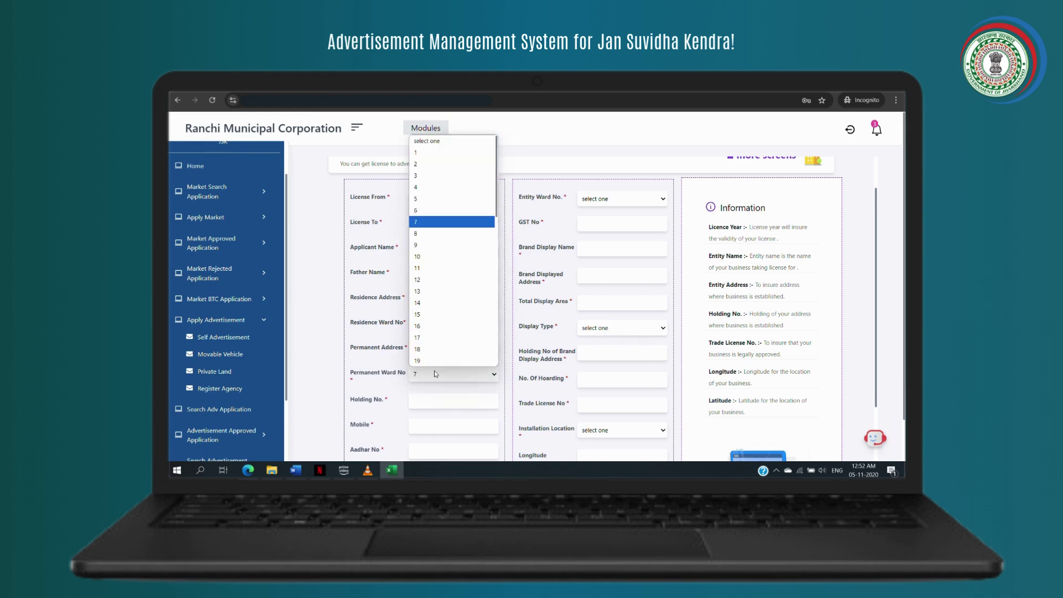
{"action": "key", "text": "Return"}
{"action": "left_click", "coordinate": [424, 402]}
{"action": "type", "text": "456123"}
{"action": "left_click", "coordinate": [431, 427]}
{"action": "type", "text": "62"}
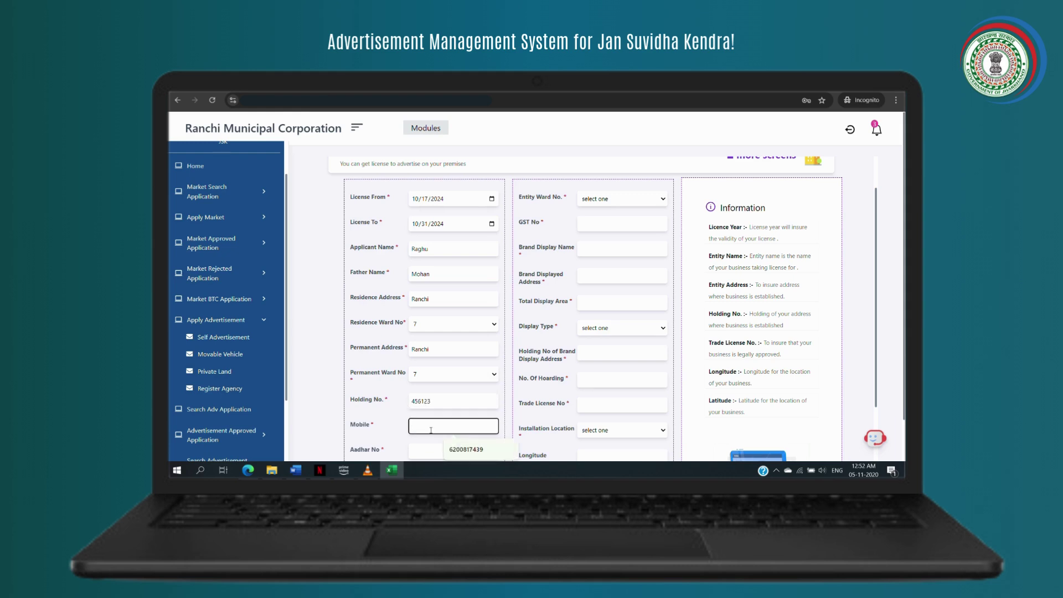
{"action": "type", "text": "0087142"}
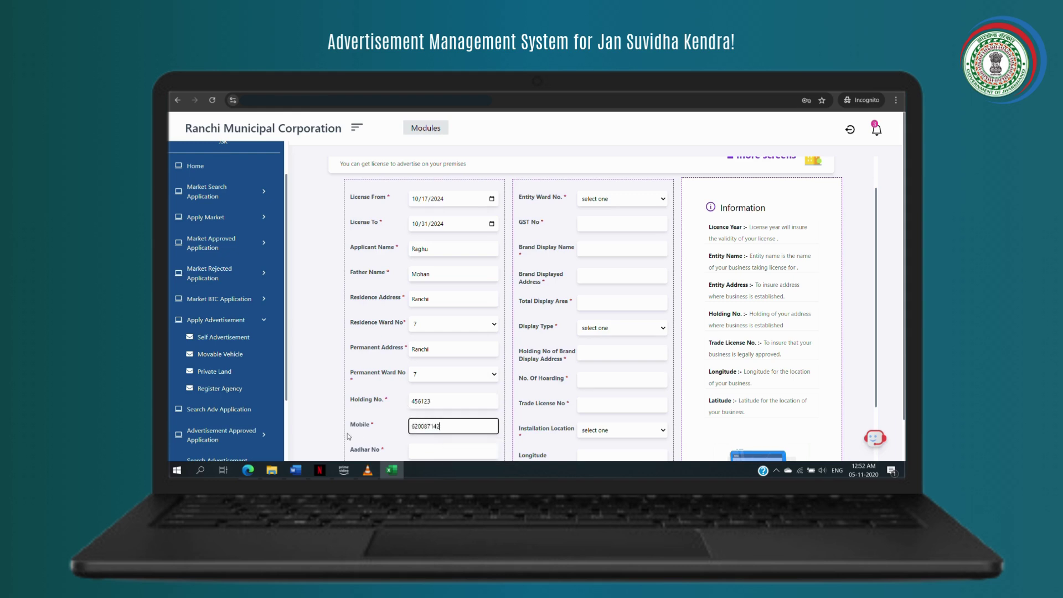
{"action": "scroll", "coordinate": [348, 437], "scroll_direction": "down", "scroll_amount": 1}
- Fill in the applicant's Aadhar number and the saved e-mail address
{"action": "type", "text": "3"}
{"action": "left_click", "coordinate": [443, 381]}
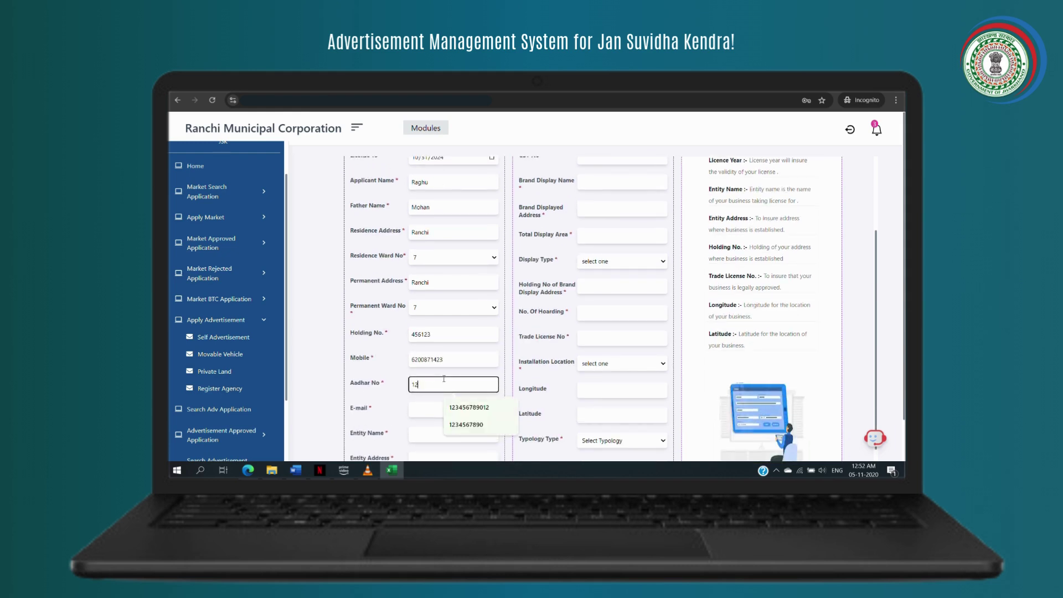
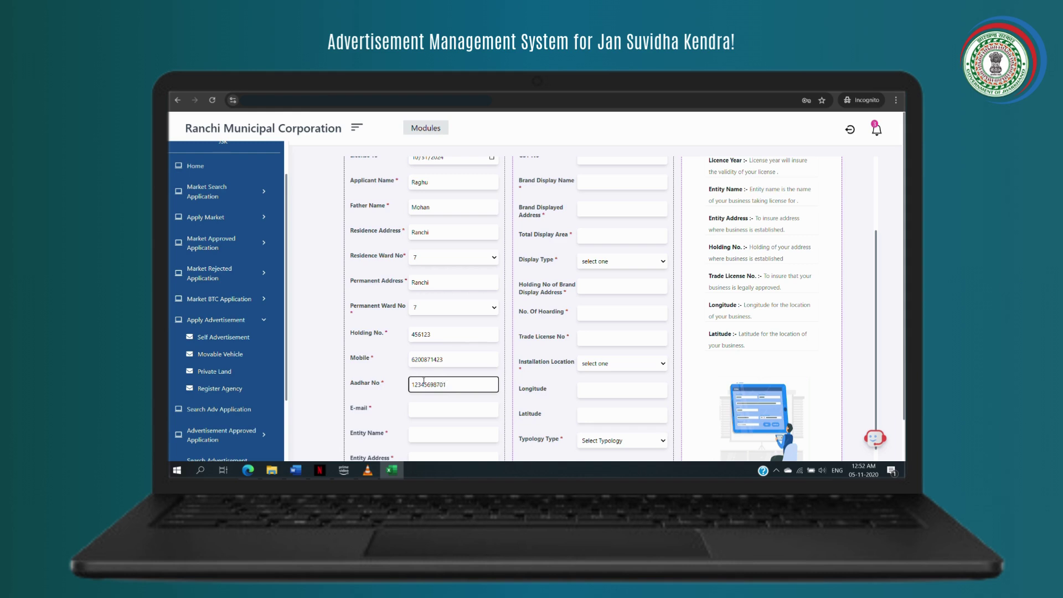
{"action": "left_click", "coordinate": [428, 409]}
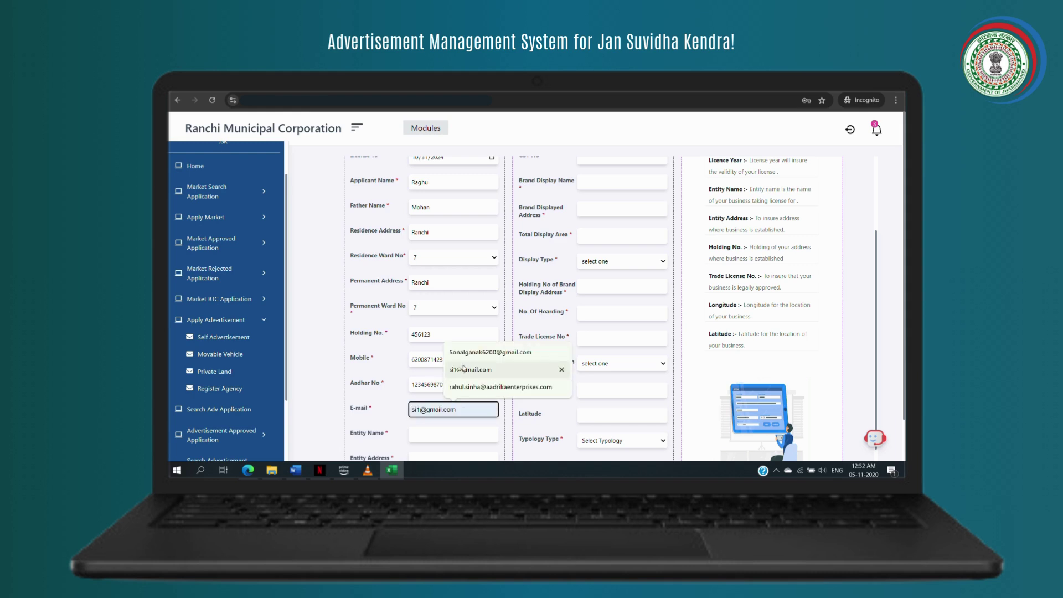
{"action": "left_click", "coordinate": [490, 352]}
- Enter entity name Aadrika and entity address Namkum
{"action": "left_click", "coordinate": [414, 435]}
{"action": "type", "text": "Aadrika"}
{"action": "scroll", "coordinate": [417, 426], "scroll_direction": "down", "scroll_amount": 1}
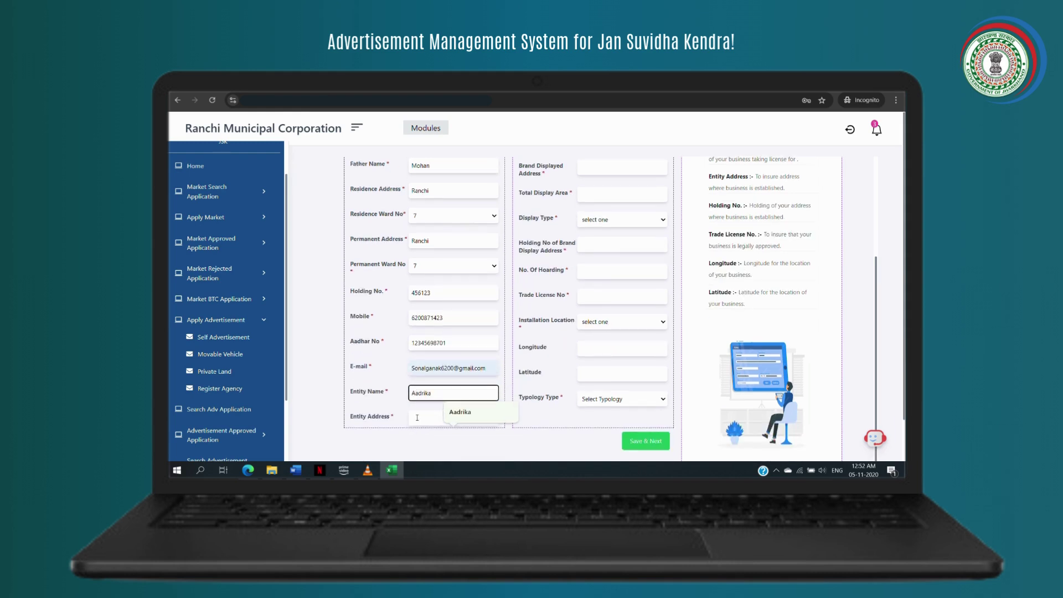
{"action": "left_click", "coordinate": [417, 417]}
{"action": "type", "text": "Namkum"}
{"action": "scroll", "coordinate": [716, 185], "scroll_direction": "up", "scroll_amount": 3}
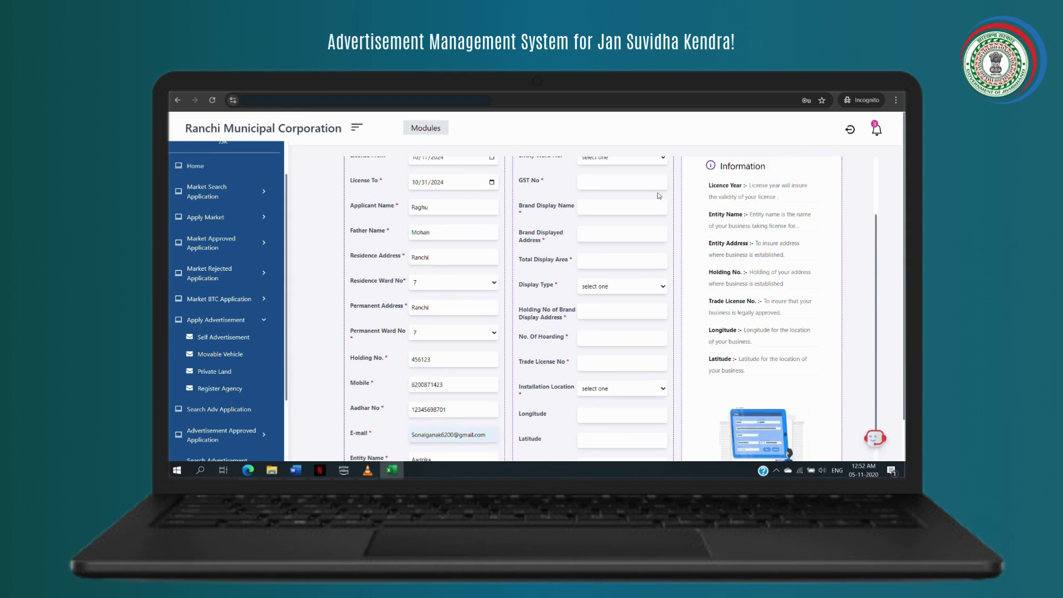
{"action": "left_click", "coordinate": [628, 216]}
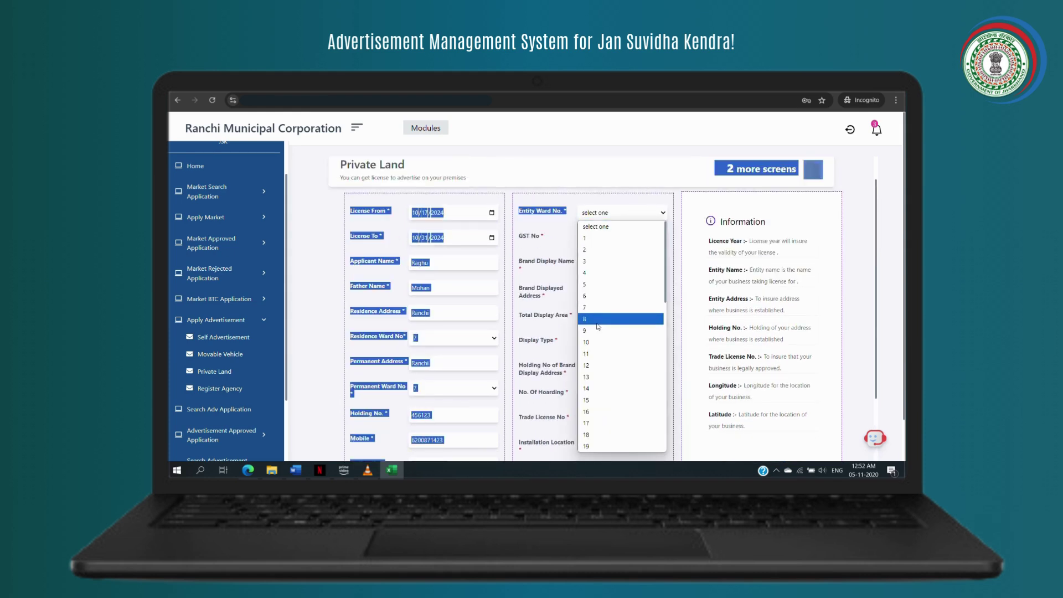
- Set entity ward 7, the GST number, brand Patanjali, and brand address Namkum
{"action": "left_click", "coordinate": [609, 308]}
{"action": "left_click", "coordinate": [605, 237]}
{"action": "type", "text": "123456987014"}
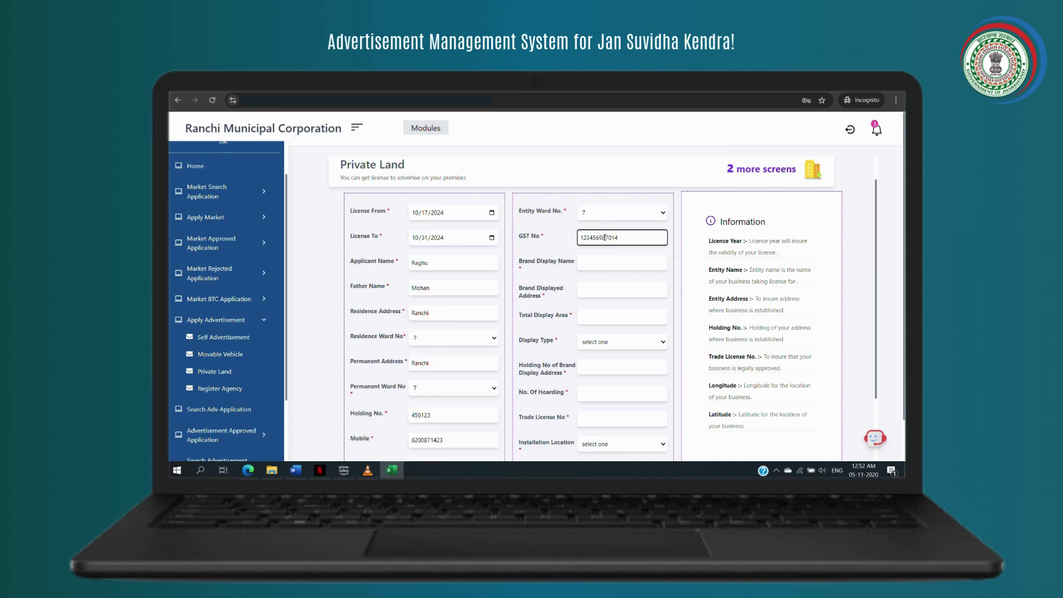
{"action": "left_click", "coordinate": [631, 263]}
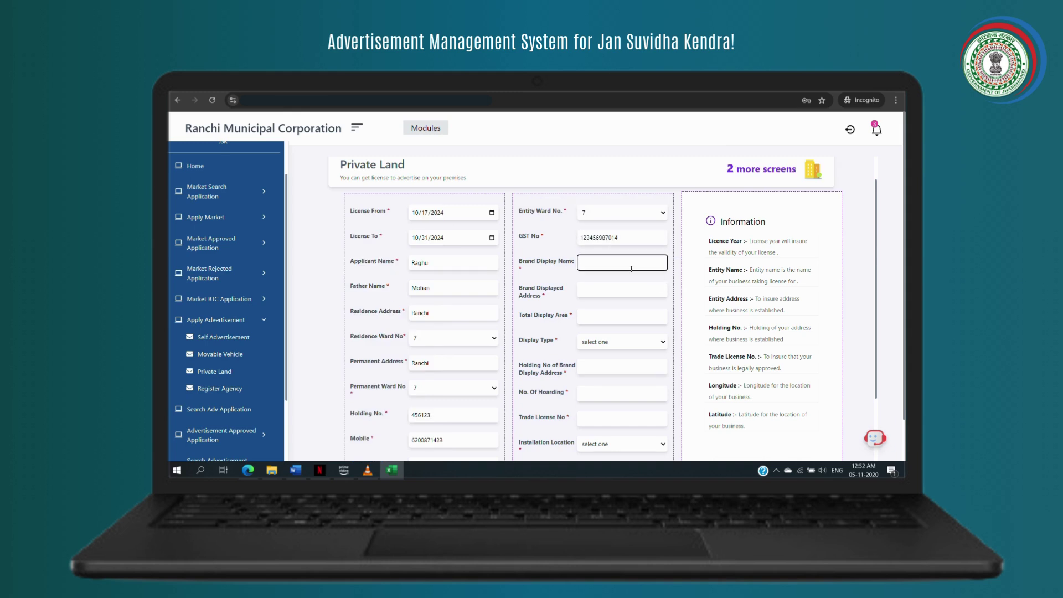
{"action": "type", "text": "Patanjali"}
{"action": "left_click", "coordinate": [614, 288]}
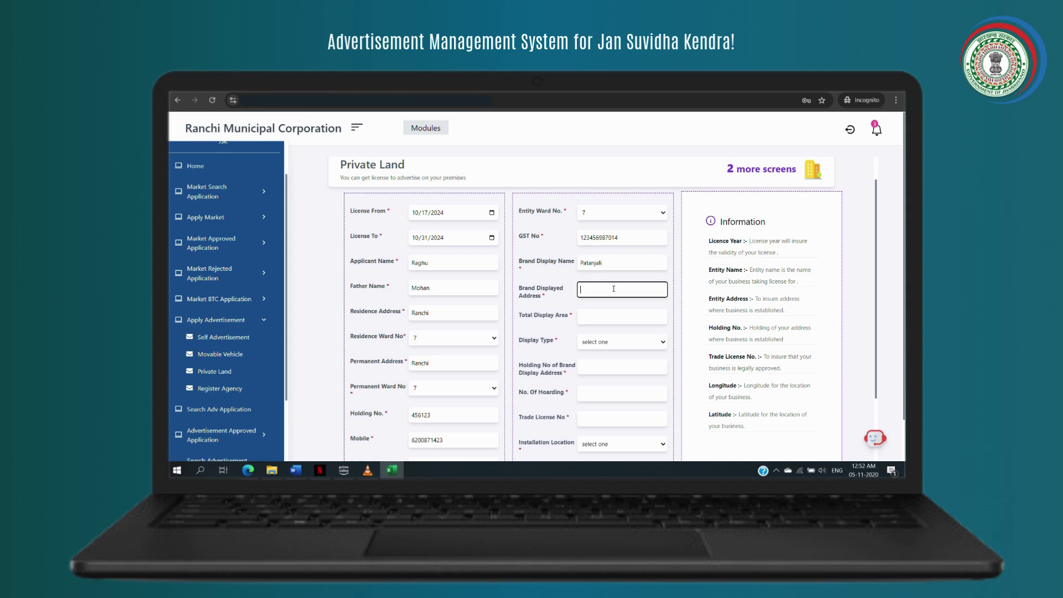
{"action": "type", "text": "Namkum"}
{"action": "left_click", "coordinate": [611, 314]}
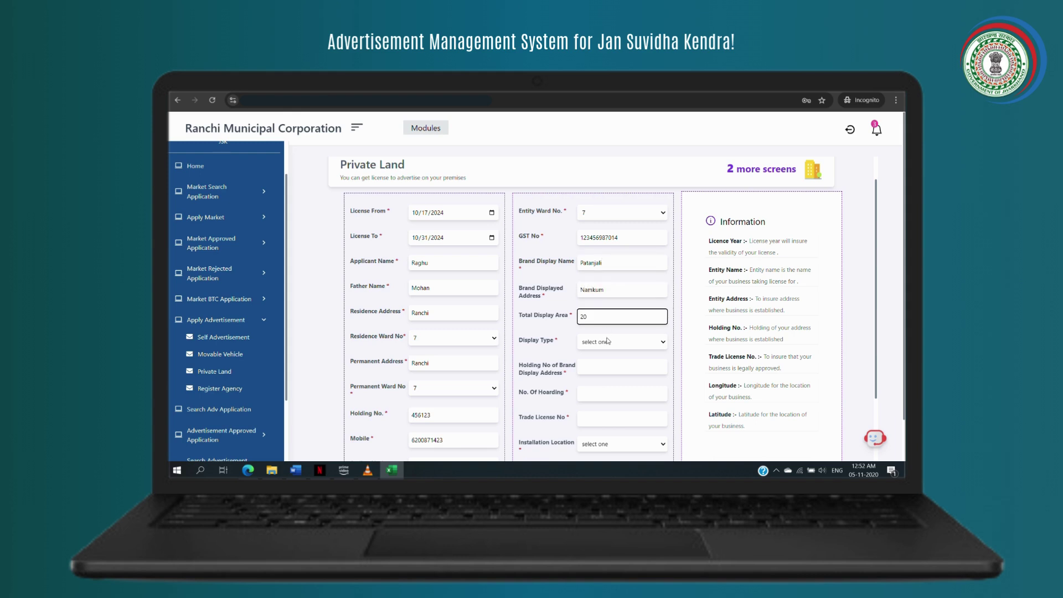
- Choose Glow sign display type, with display holding number 123 and 10 hoardings
{"action": "left_click", "coordinate": [608, 341]}
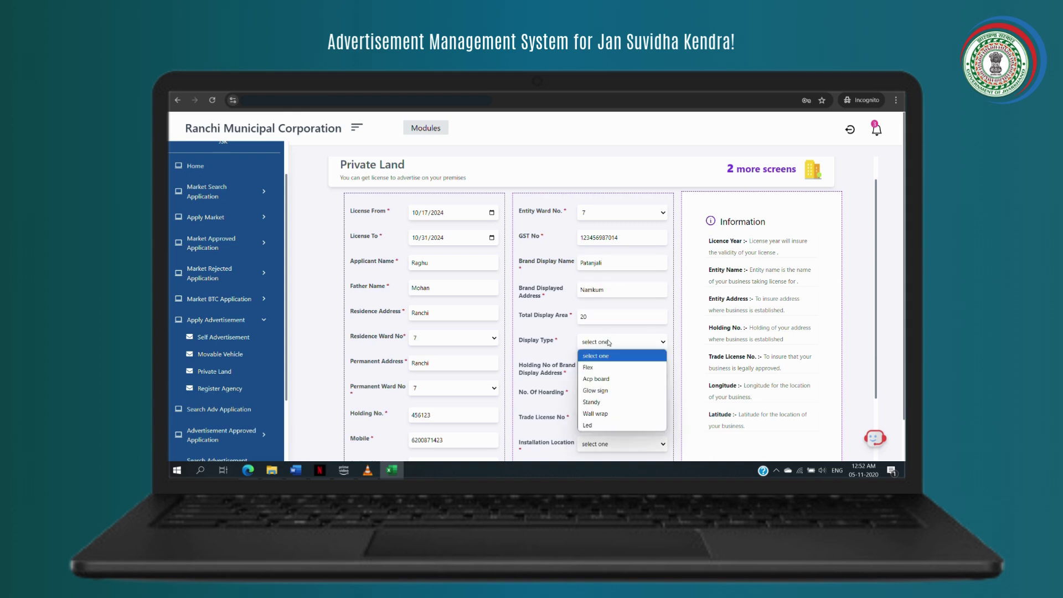
{"action": "left_click", "coordinate": [590, 392]}
{"action": "left_click", "coordinate": [590, 366]}
{"action": "type", "text": "123"}
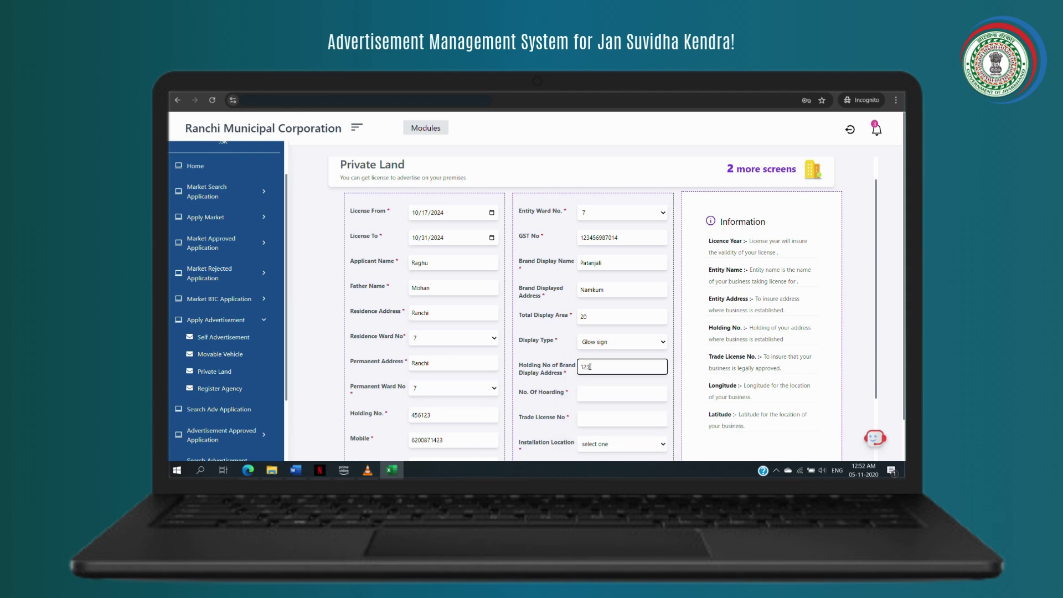
{"action": "left_click", "coordinate": [587, 394]}
{"action": "type", "text": "10"}
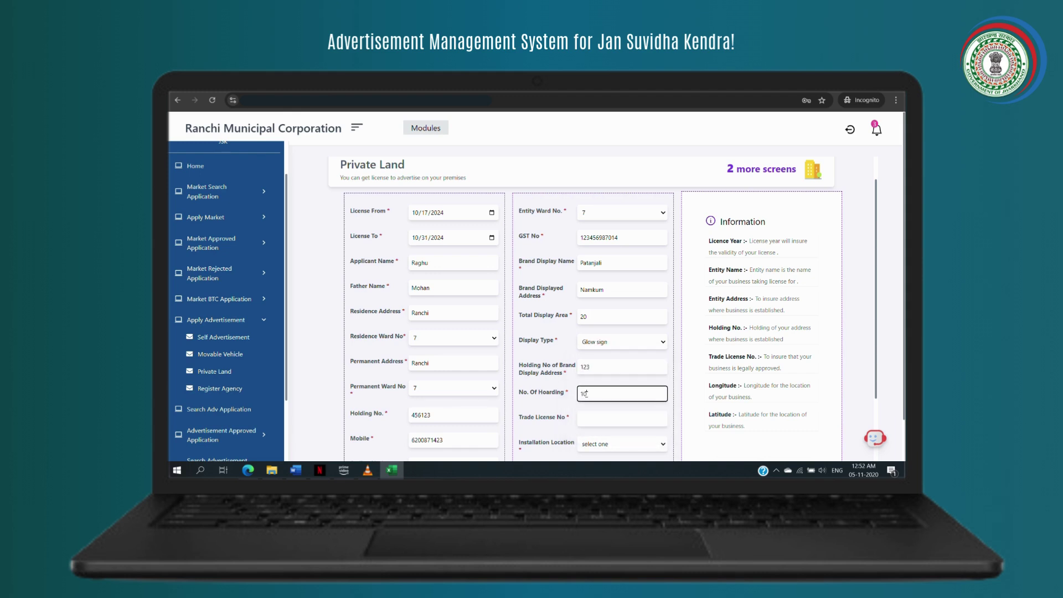
- Add the trade licence number, choose Above building and Billboards typology, and save the details
{"action": "scroll", "coordinate": [587, 394], "scroll_direction": "down", "scroll_amount": 1}
{"action": "left_click", "coordinate": [589, 376]}
{"action": "type", "text": "12345"}
{"action": "left_click", "coordinate": [623, 394]}
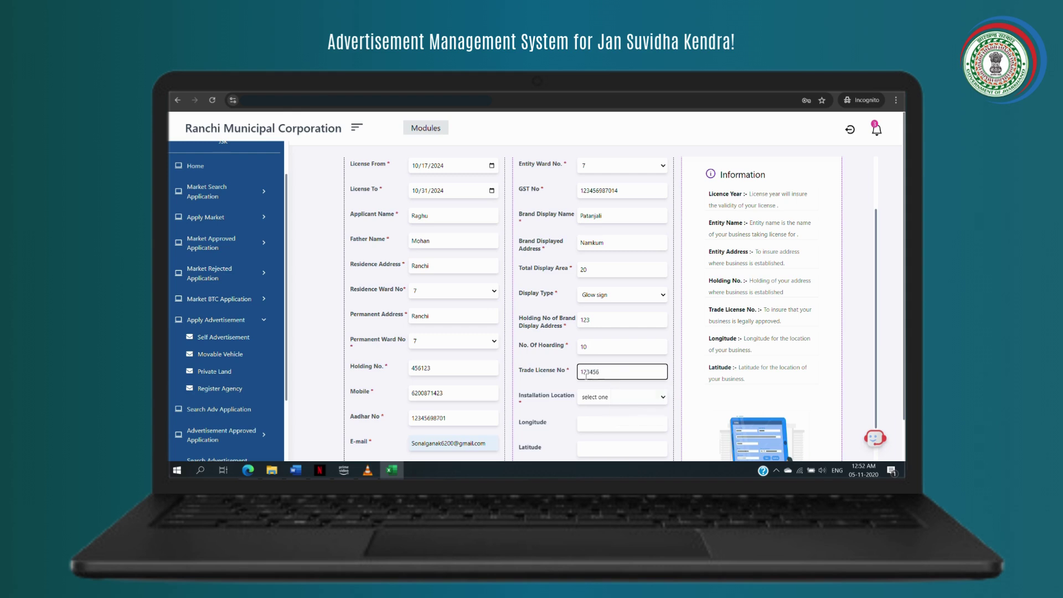
{"action": "left_click", "coordinate": [622, 398]}
{"action": "left_click", "coordinate": [608, 420]}
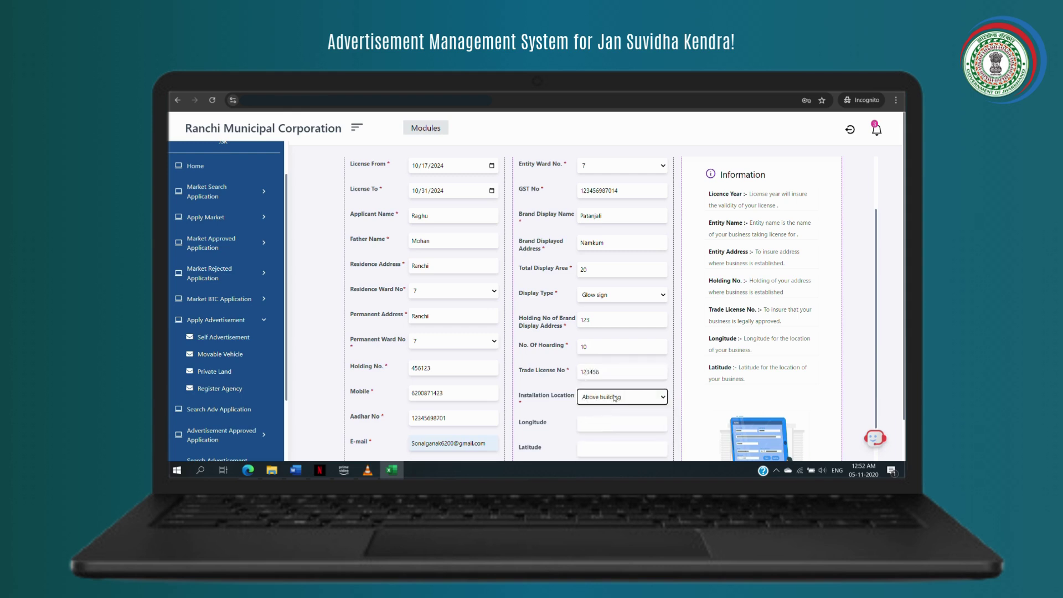
{"action": "scroll", "coordinate": [614, 398], "scroll_direction": "down", "scroll_amount": 2}
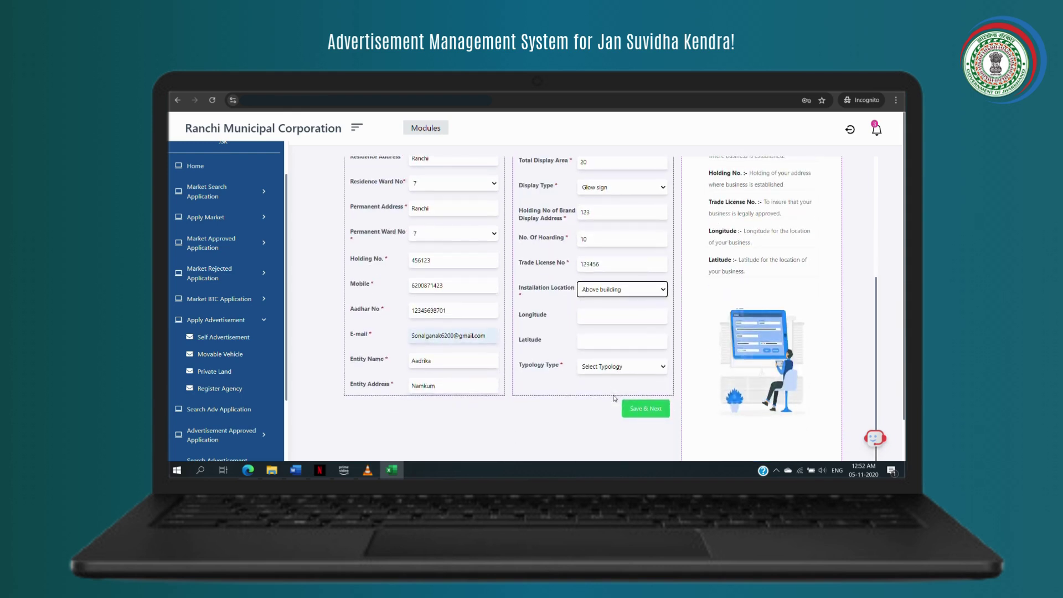
{"action": "left_click", "coordinate": [606, 367]}
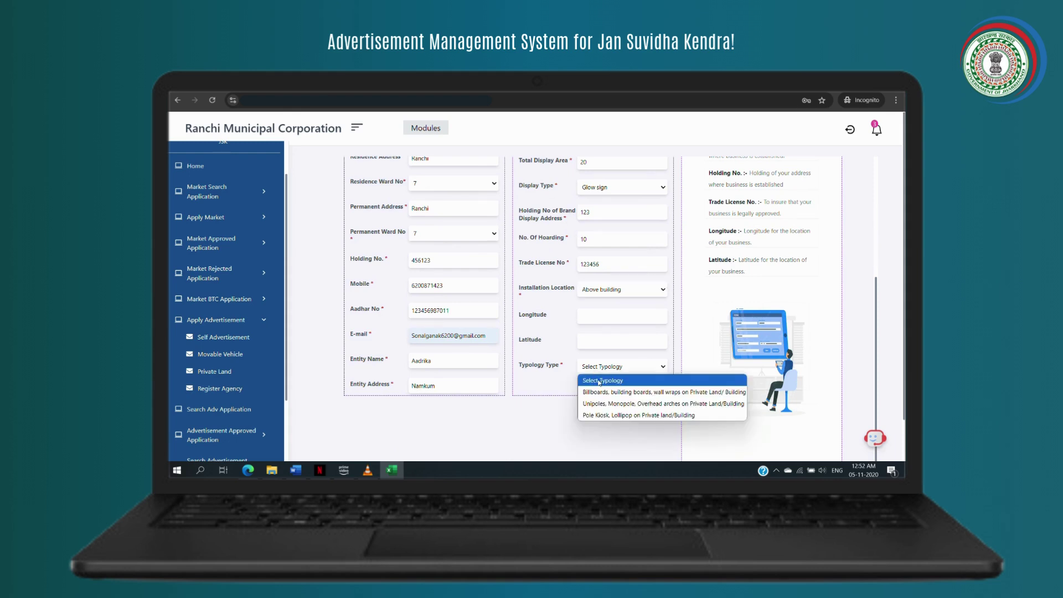
{"action": "left_click", "coordinate": [602, 391]}
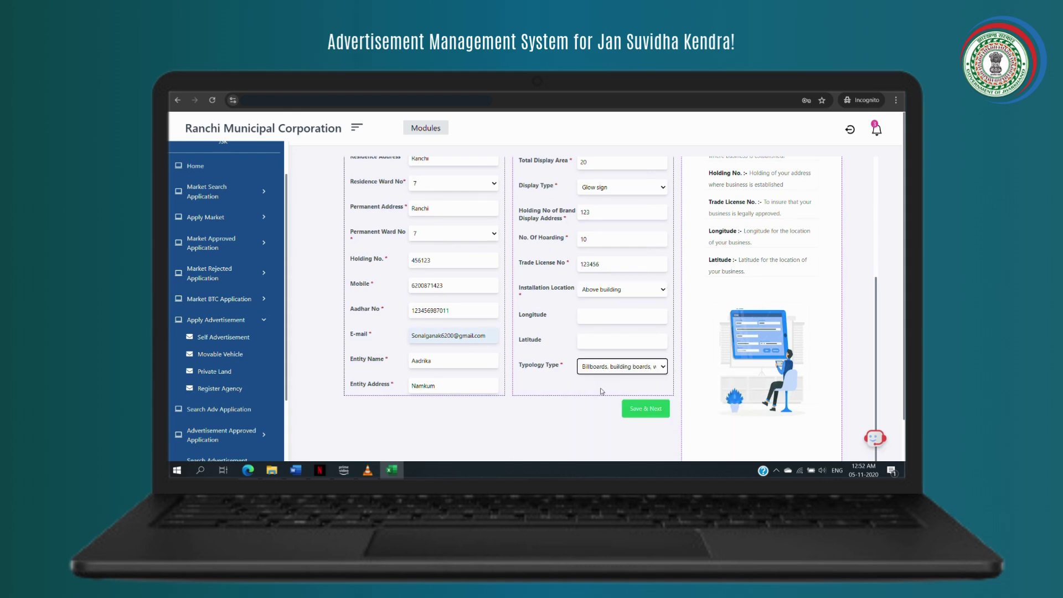
{"action": "left_click", "coordinate": [637, 411]}
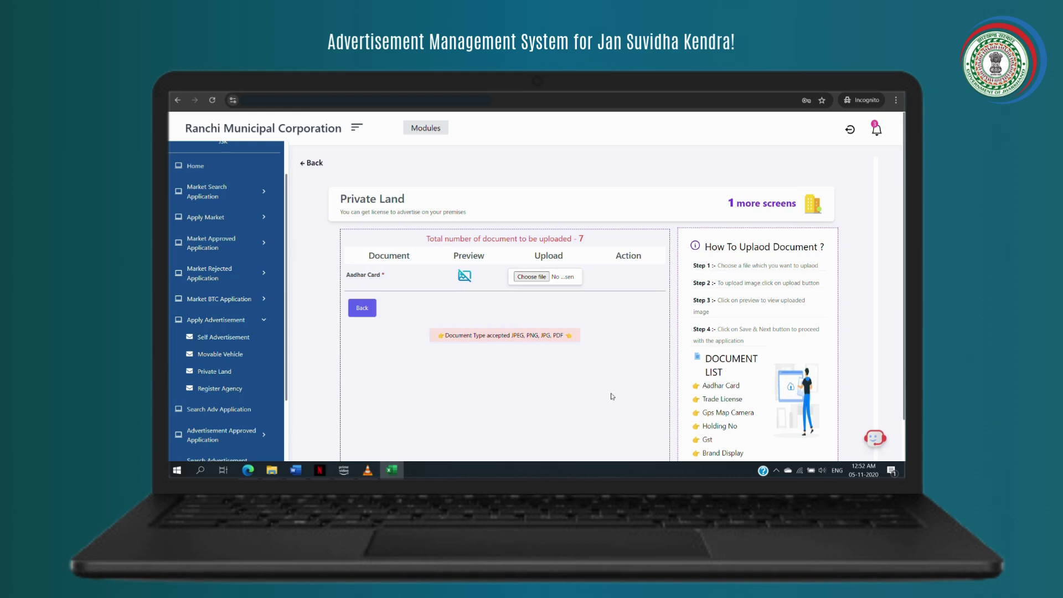
- Upload Map_of_Chhattisgarh as the Aadhar Card and Trade License documents
{"action": "left_click", "coordinate": [543, 280]}
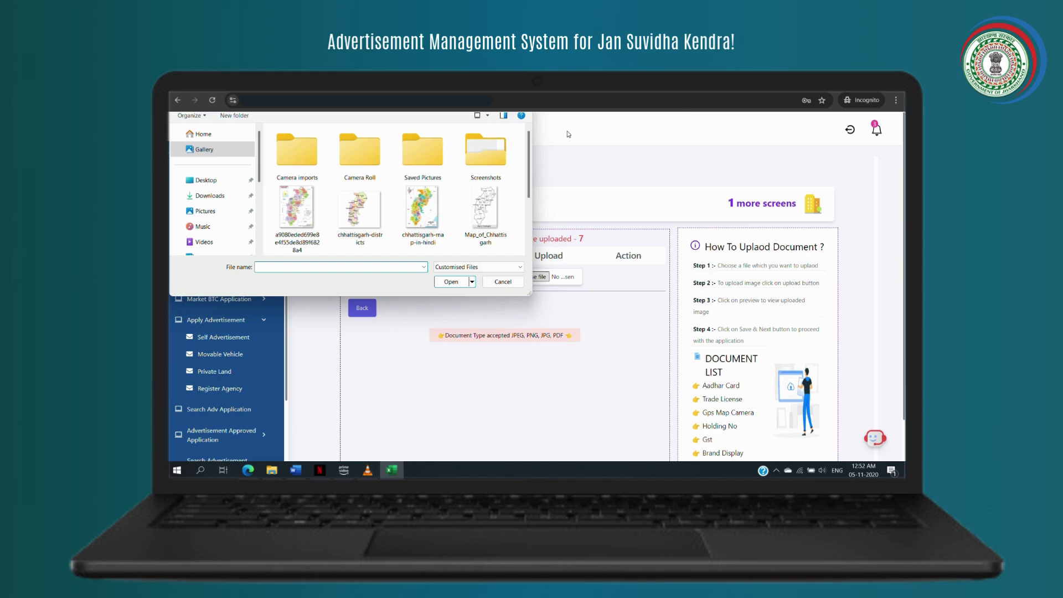
{"action": "left_click", "coordinate": [486, 210]}
{"action": "left_click", "coordinate": [465, 281]}
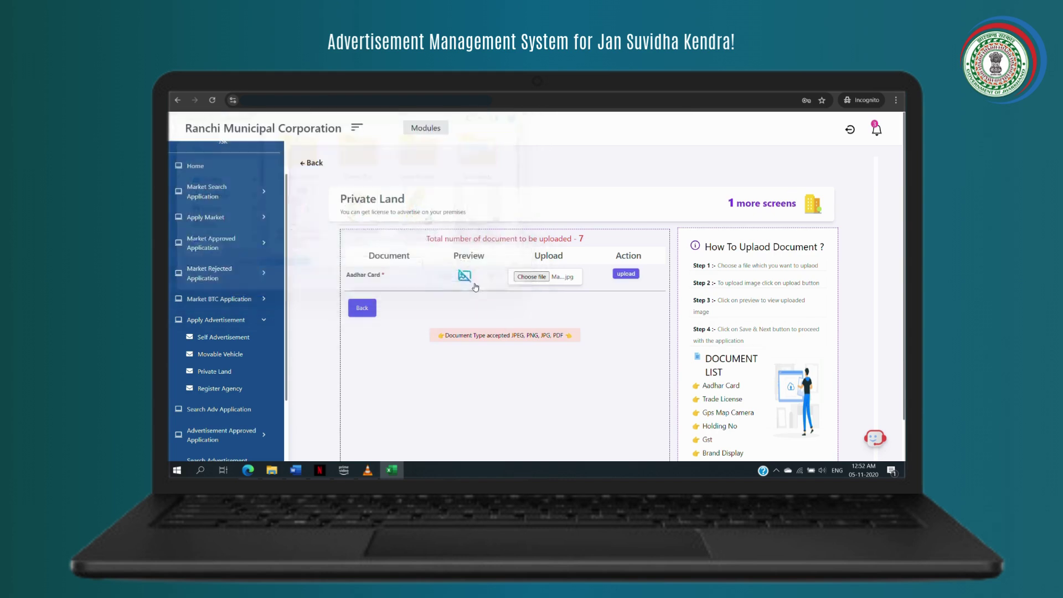
{"action": "left_click", "coordinate": [623, 274]}
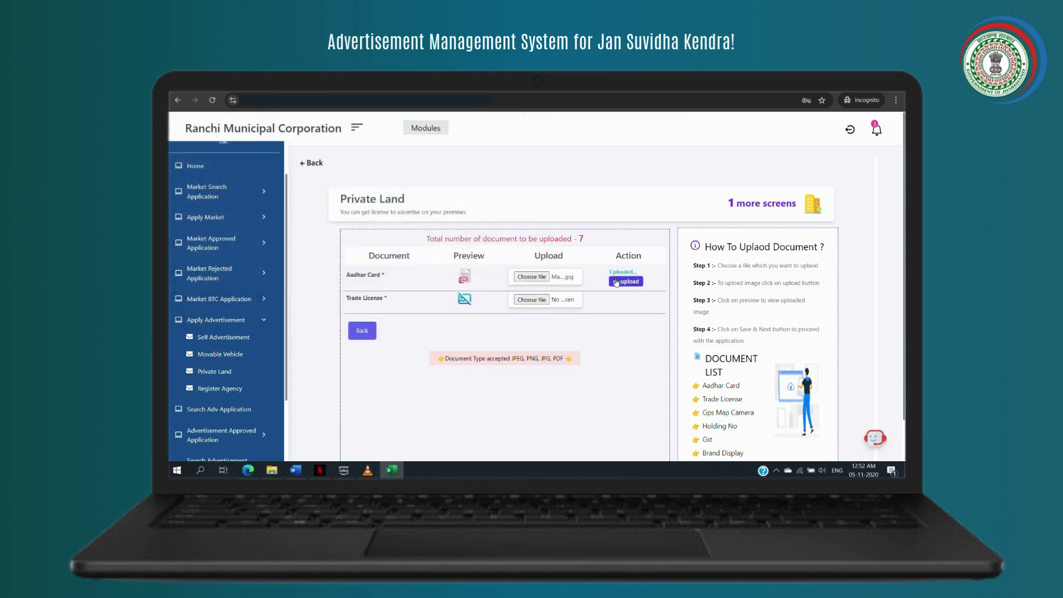
{"action": "left_click", "coordinate": [538, 301]}
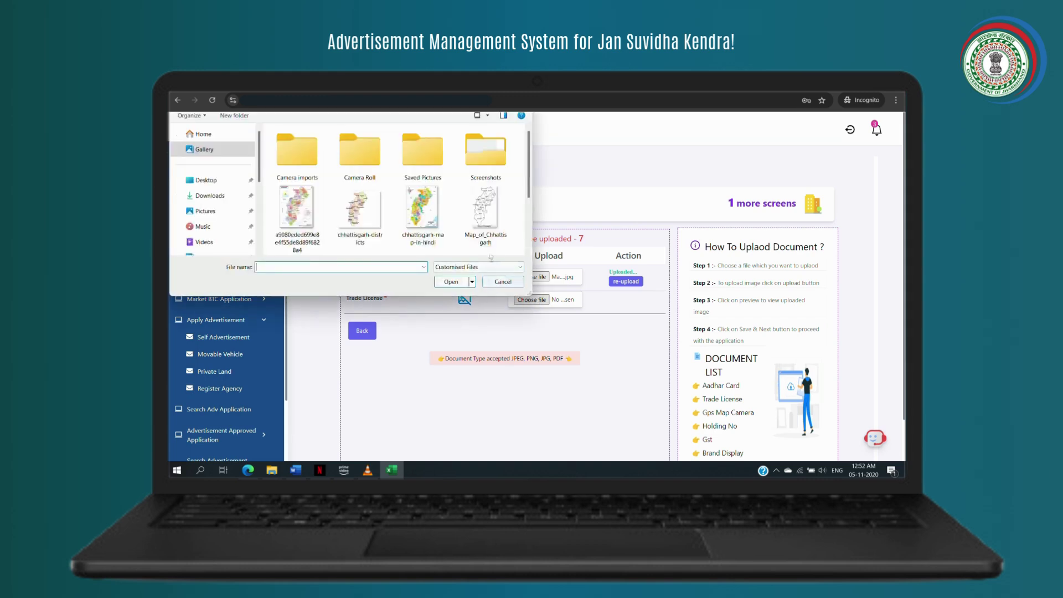
{"action": "left_click", "coordinate": [484, 231]}
{"action": "left_click", "coordinate": [450, 281]}
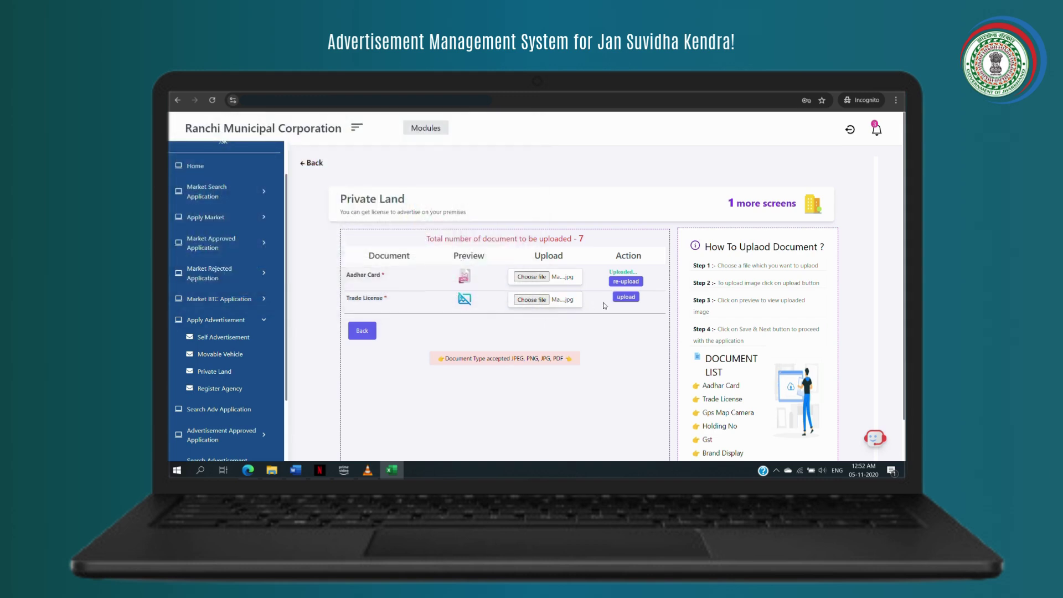
{"action": "left_click", "coordinate": [635, 298]}
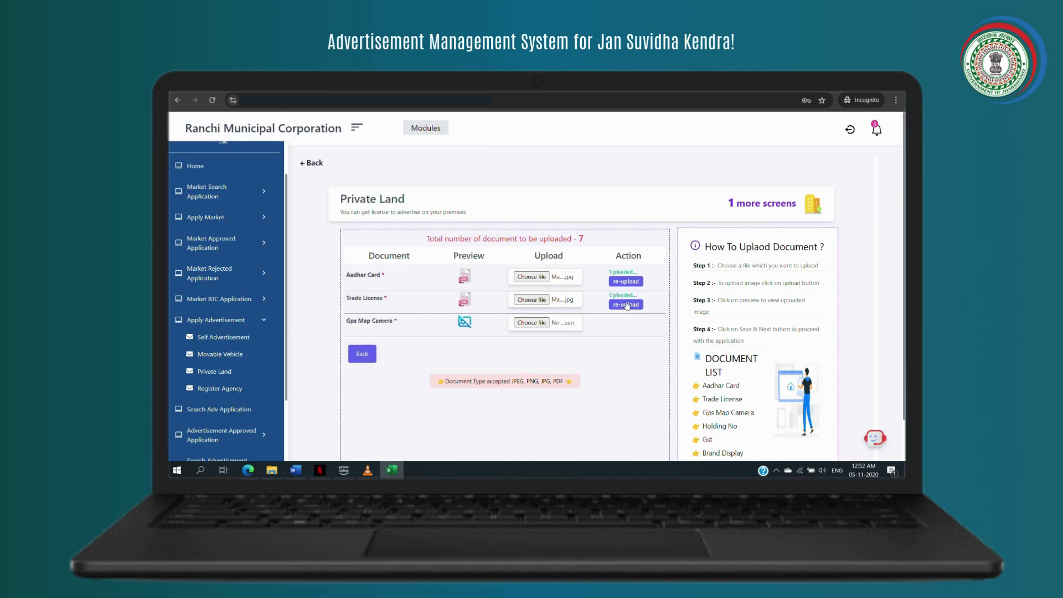
- Upload Map_of_Chhattisgarh for Gps Map Camera and select it for Holding No
{"action": "left_click", "coordinate": [540, 328]}
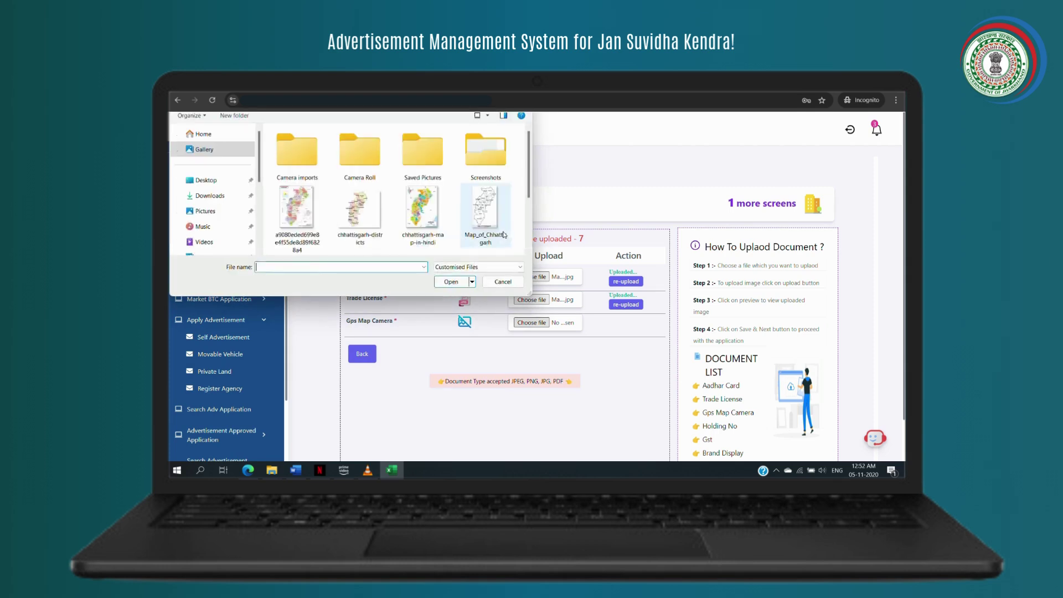
{"action": "left_click", "coordinate": [501, 235]}
{"action": "left_click", "coordinate": [467, 286]}
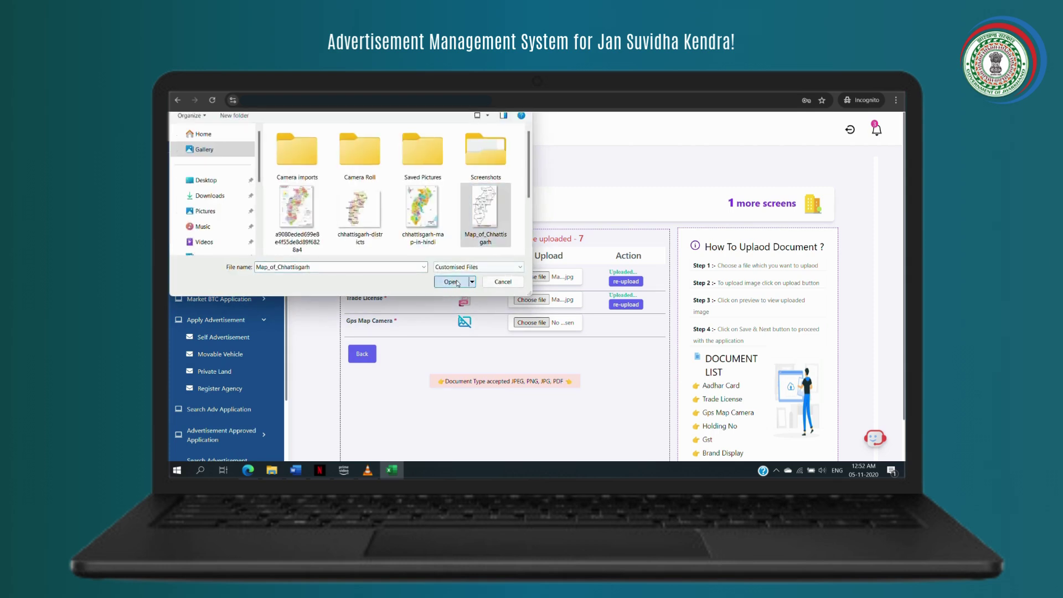
{"action": "left_click", "coordinate": [628, 319]}
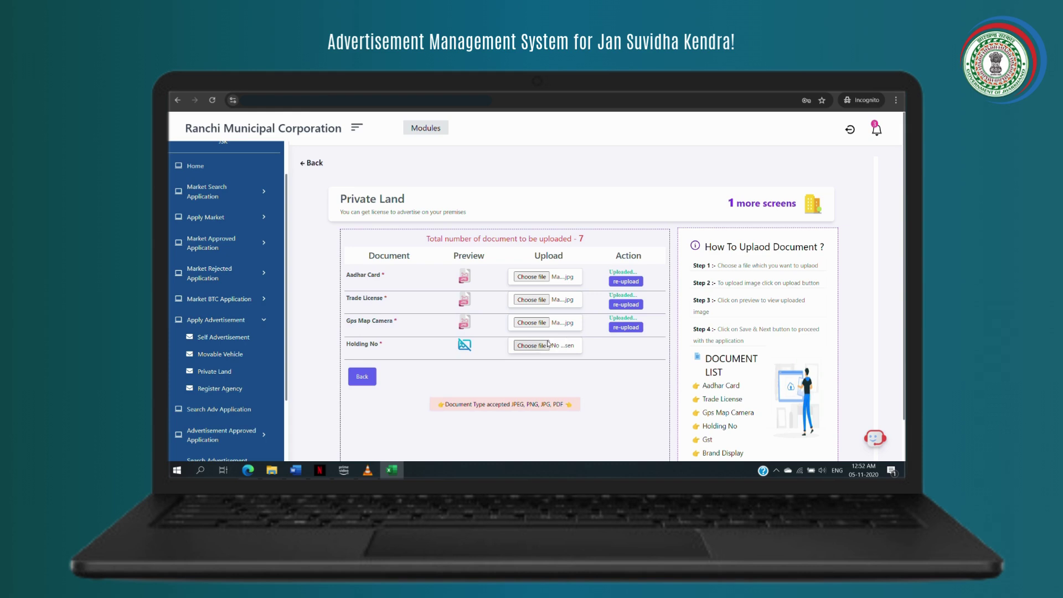
{"action": "left_click", "coordinate": [541, 346]}
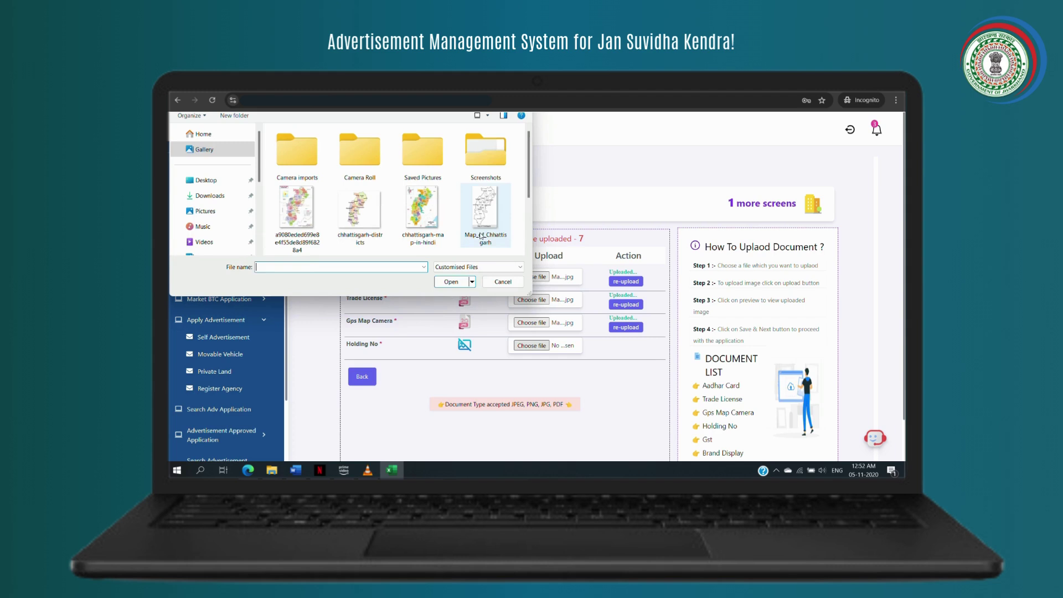
{"action": "left_click", "coordinate": [483, 237]}
{"action": "left_click", "coordinate": [451, 281]}
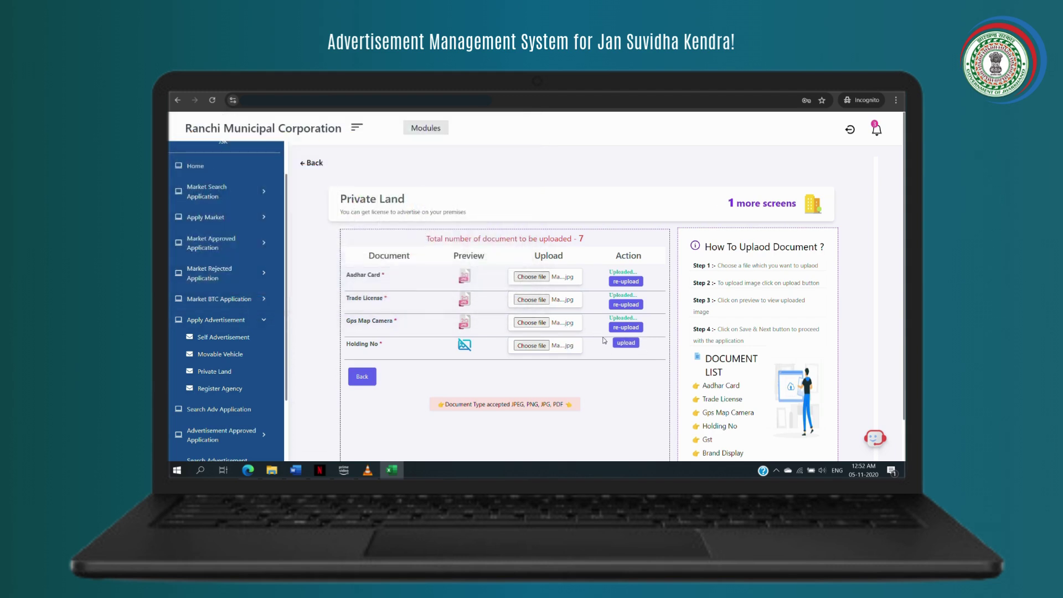
- Upload the Holding No file and Map_of_Chhattisgarh as the Gst document
{"action": "left_click", "coordinate": [635, 345]}
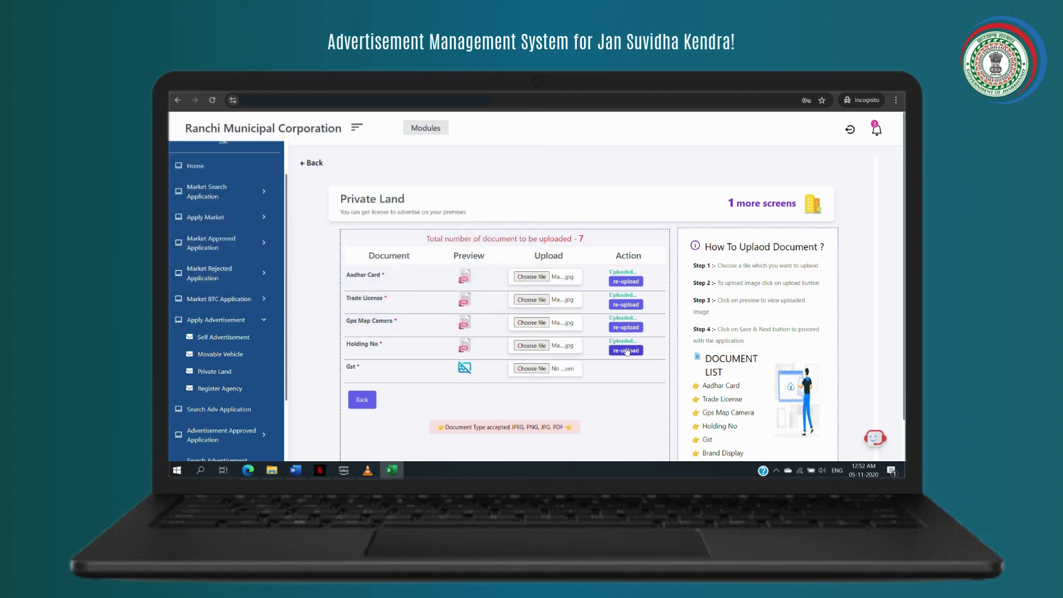
{"action": "left_click", "coordinate": [532, 369]}
{"action": "left_click", "coordinate": [501, 245]}
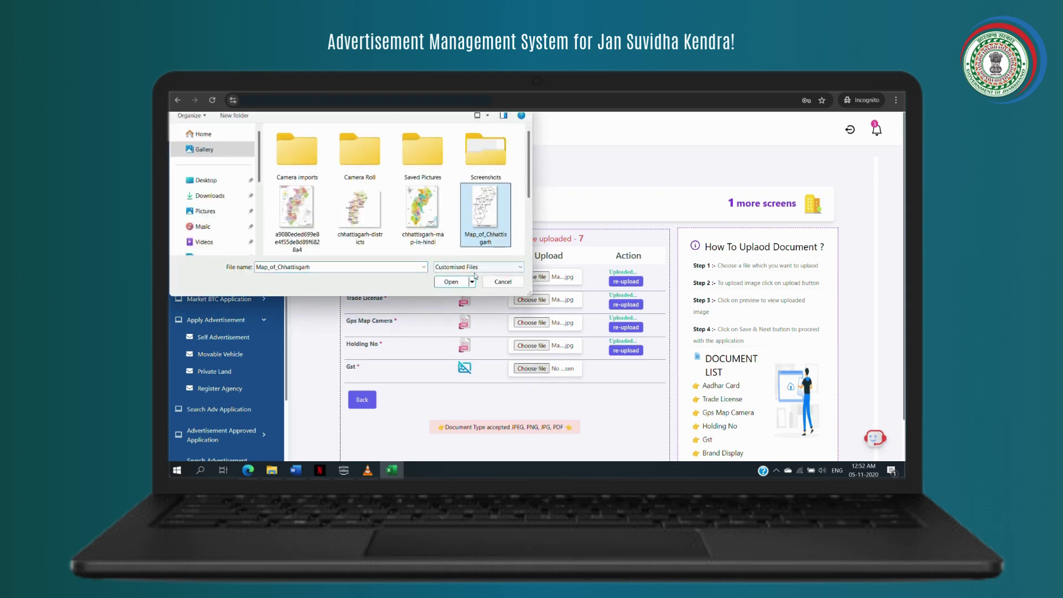
{"action": "left_click", "coordinate": [453, 282]}
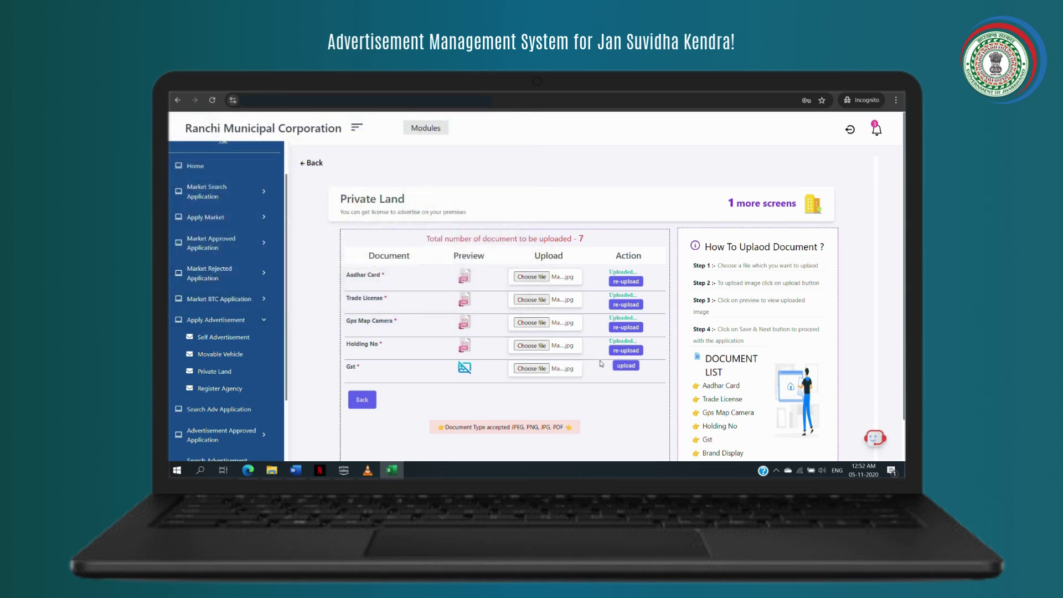
{"action": "left_click", "coordinate": [625, 366]}
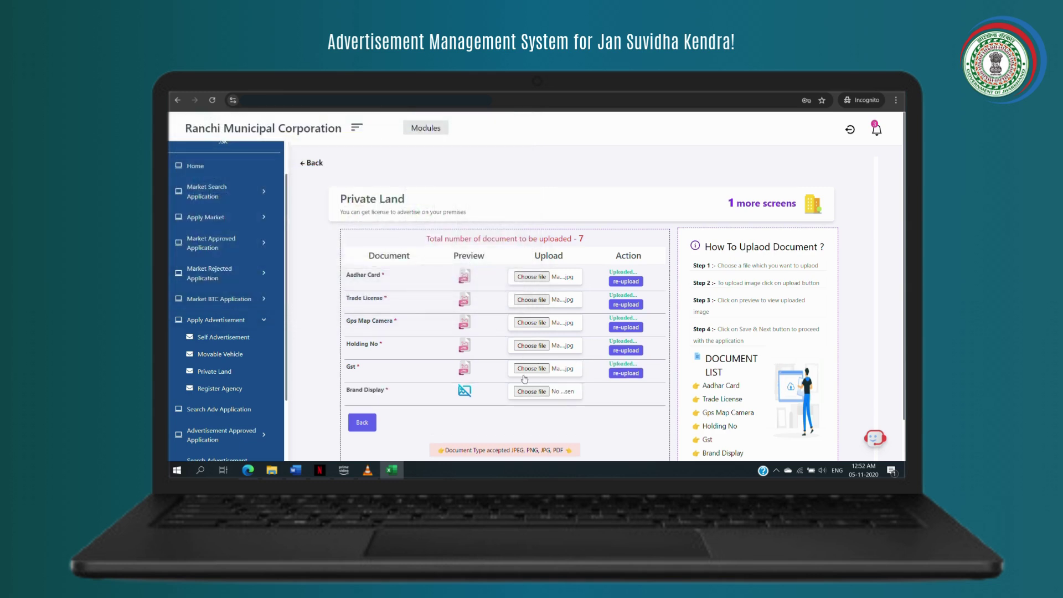
- Upload Map_of_Chhattisgarh as the Brand Display and Application Form documents
{"action": "left_click", "coordinate": [527, 392]}
{"action": "left_click", "coordinate": [491, 238]}
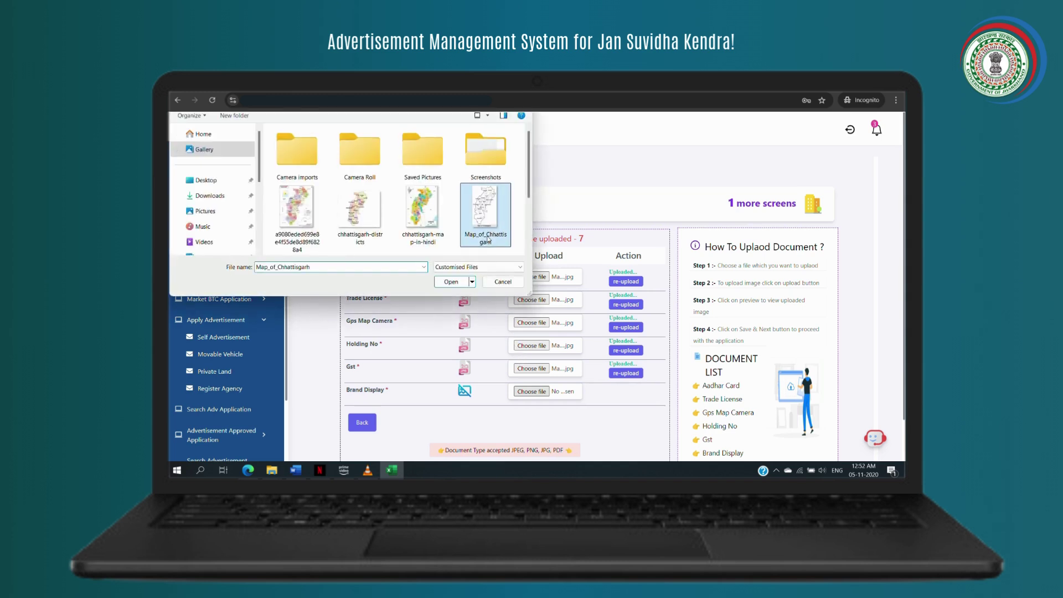
{"action": "left_click", "coordinate": [461, 284]}
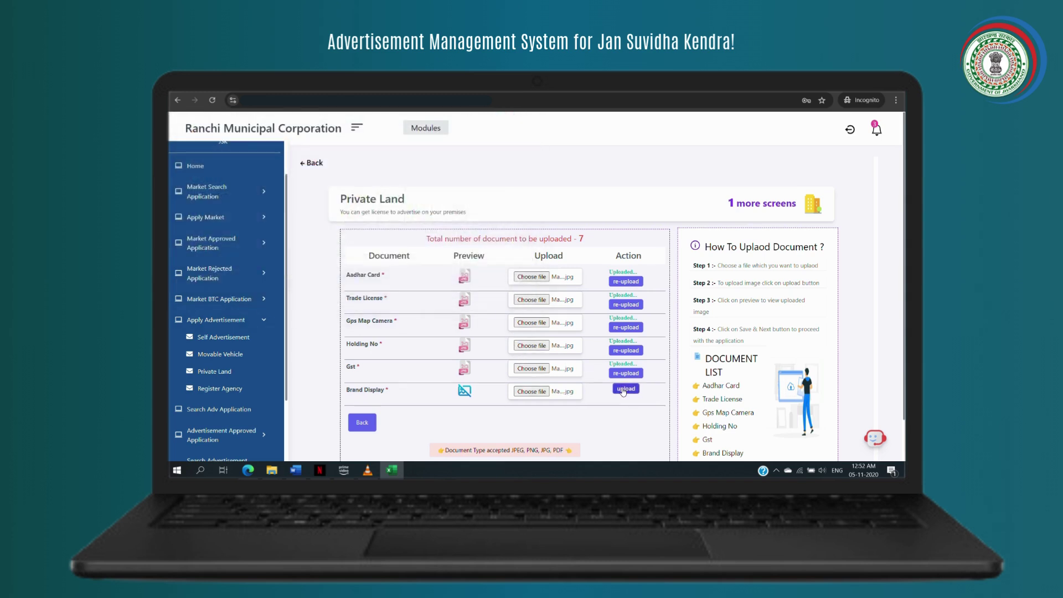
{"action": "left_click", "coordinate": [626, 389]}
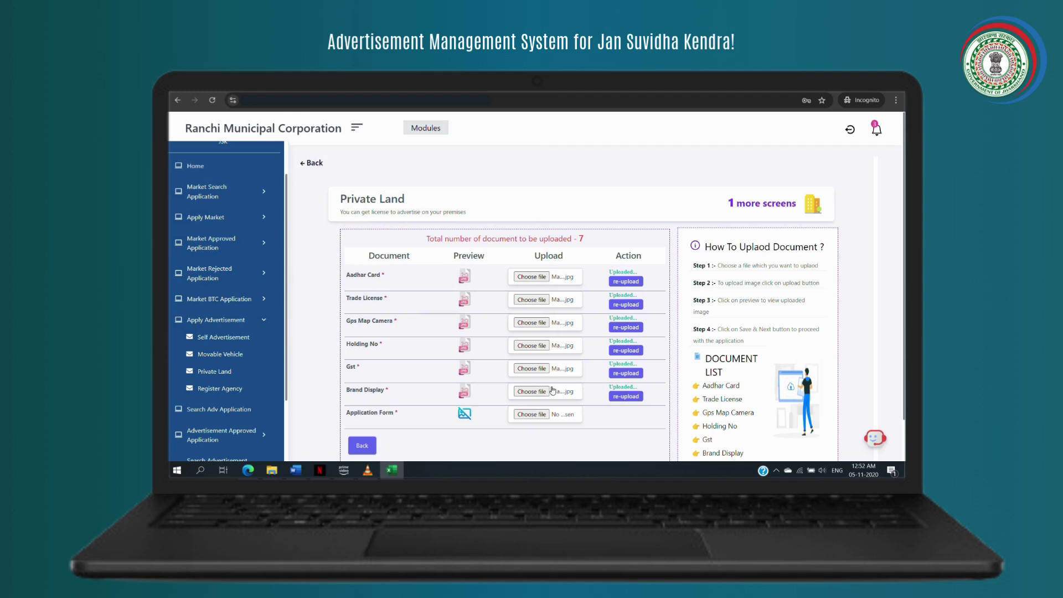
{"action": "left_click", "coordinate": [520, 413]}
{"action": "left_click", "coordinate": [486, 237]}
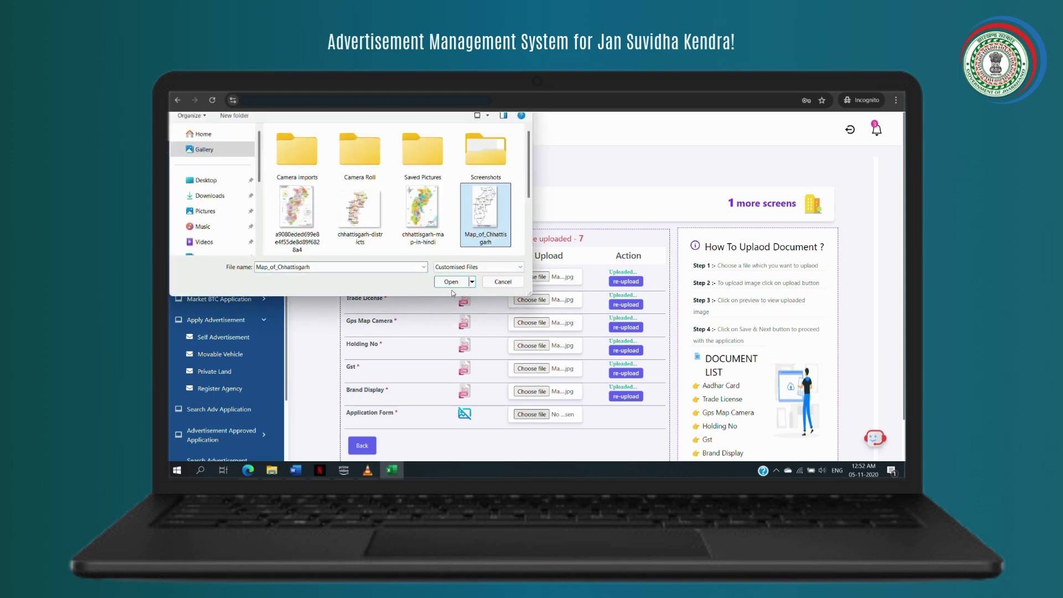
{"action": "left_click", "coordinate": [451, 282]}
{"action": "left_click", "coordinate": [623, 416]}
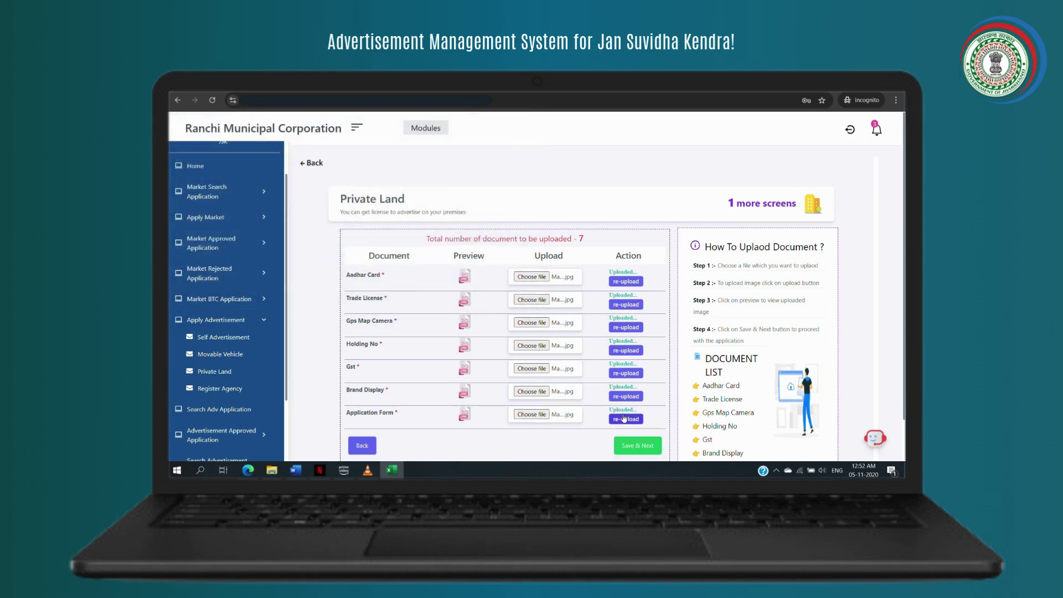
{"action": "scroll", "coordinate": [622, 412], "scroll_direction": "down", "scroll_amount": 1}
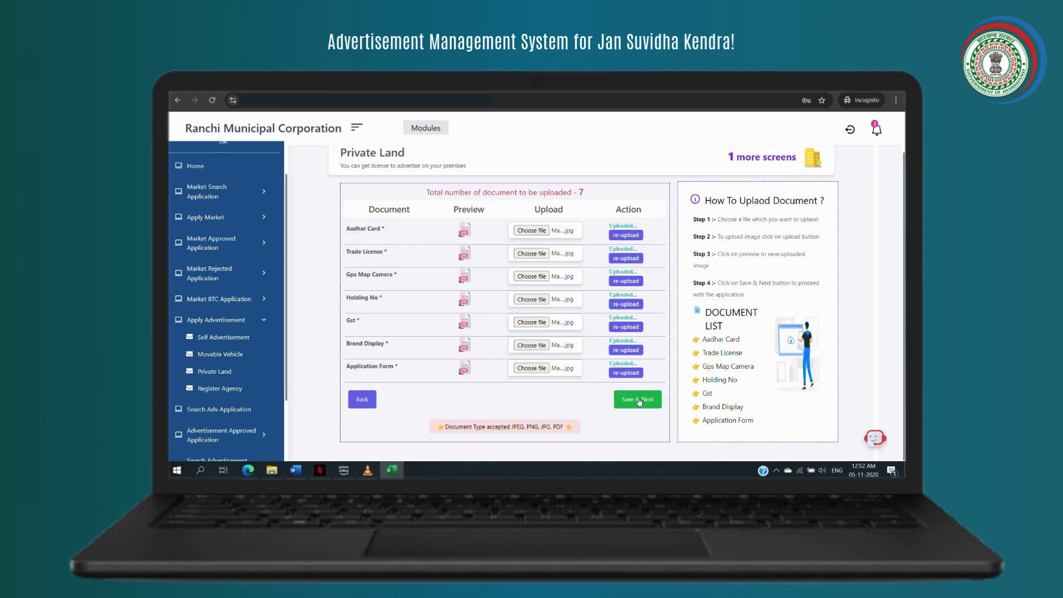
- Save the documents, accept the declaration on the summary, and submit the Private Land application
{"action": "left_click", "coordinate": [638, 399]}
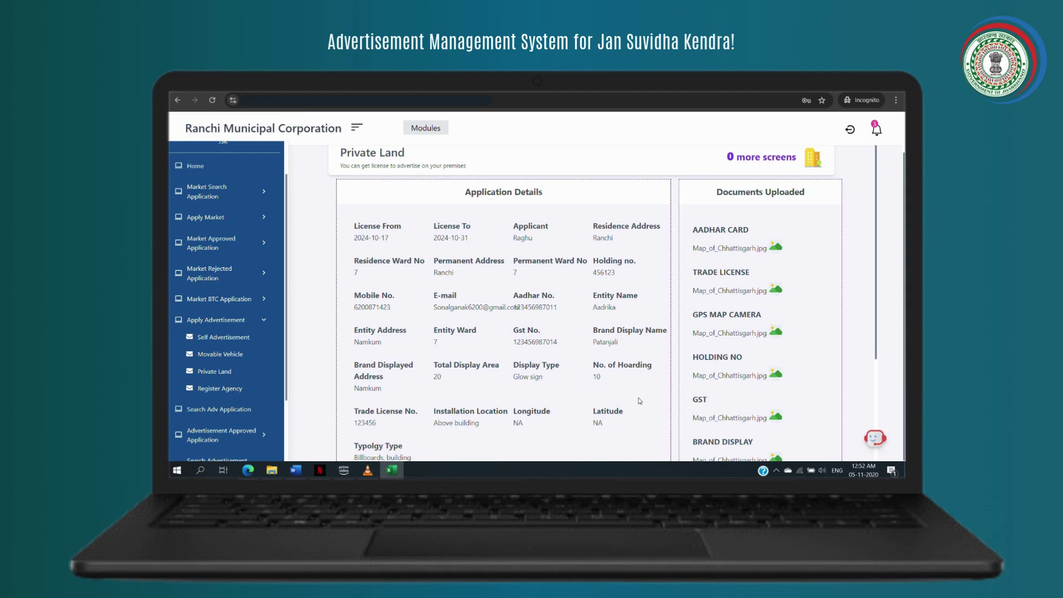
{"action": "scroll", "coordinate": [639, 379], "scroll_direction": "down", "scroll_amount": 3}
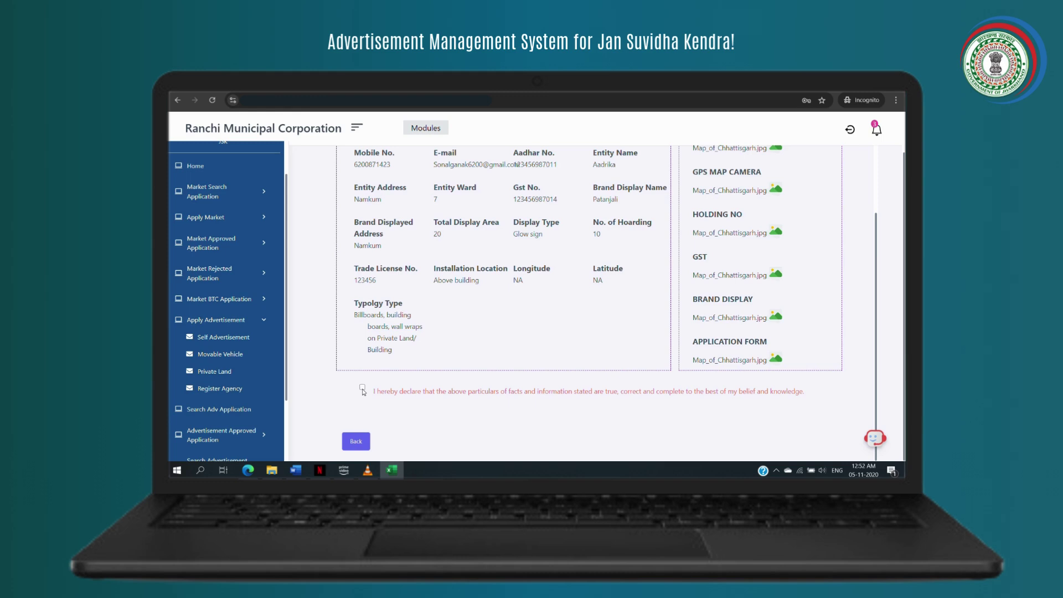
{"action": "left_click", "coordinate": [363, 389]}
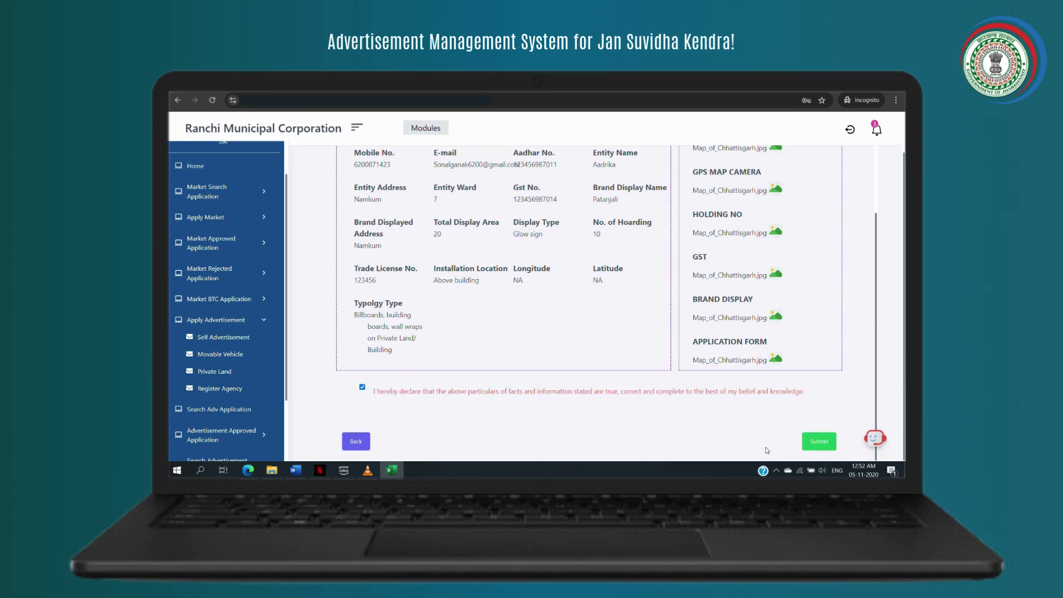
{"action": "left_click", "coordinate": [819, 443]}
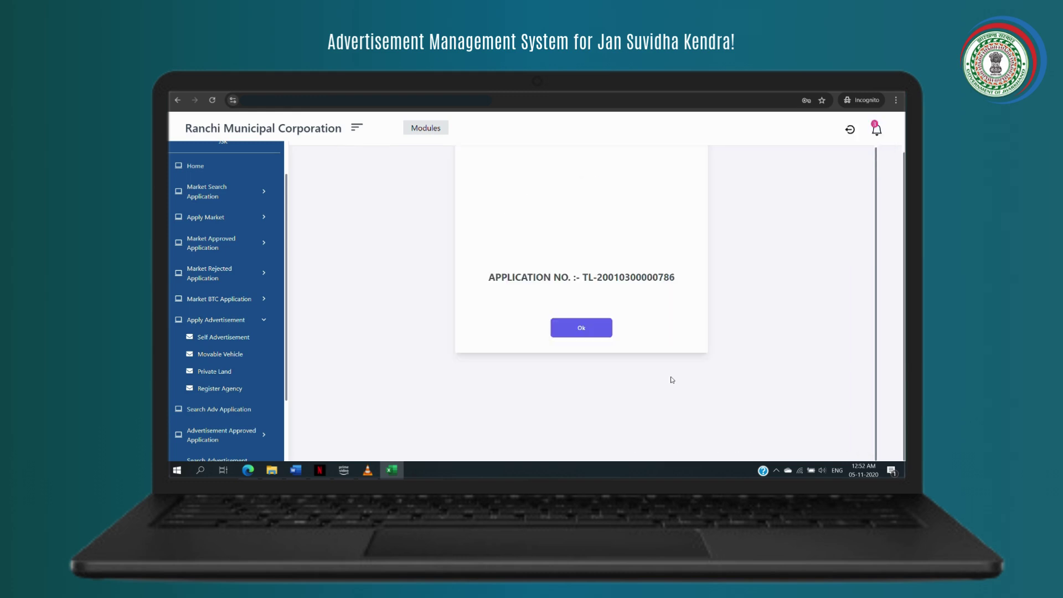